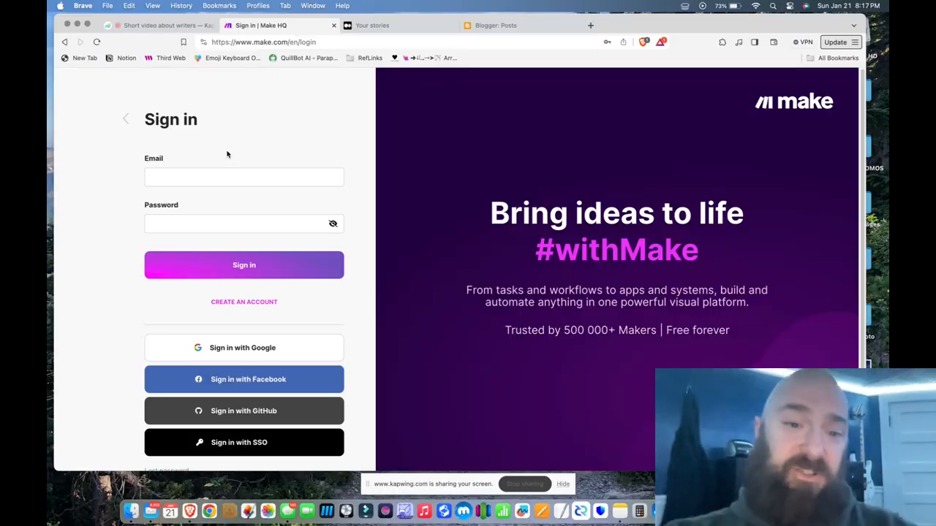
Step: Sign in to Make using the saved autofill credentials
click(241, 177)
click(241, 196)
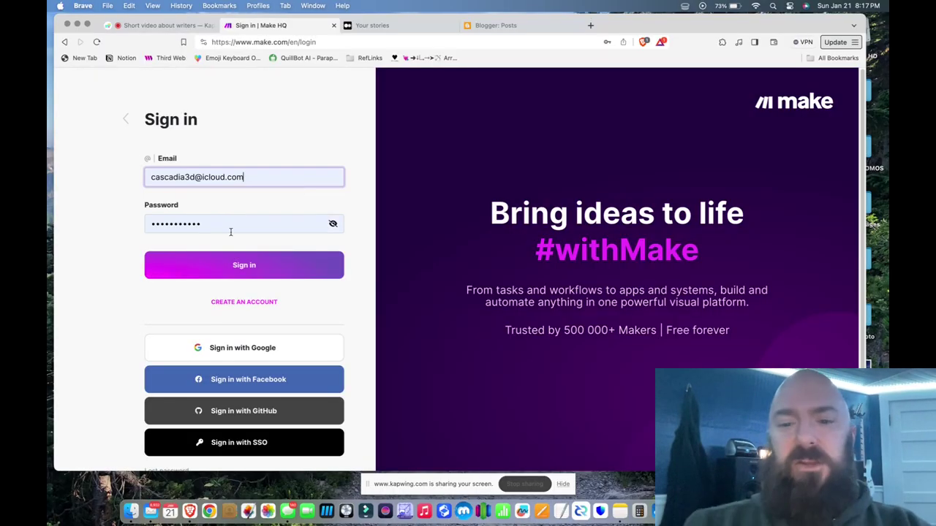
click(224, 270)
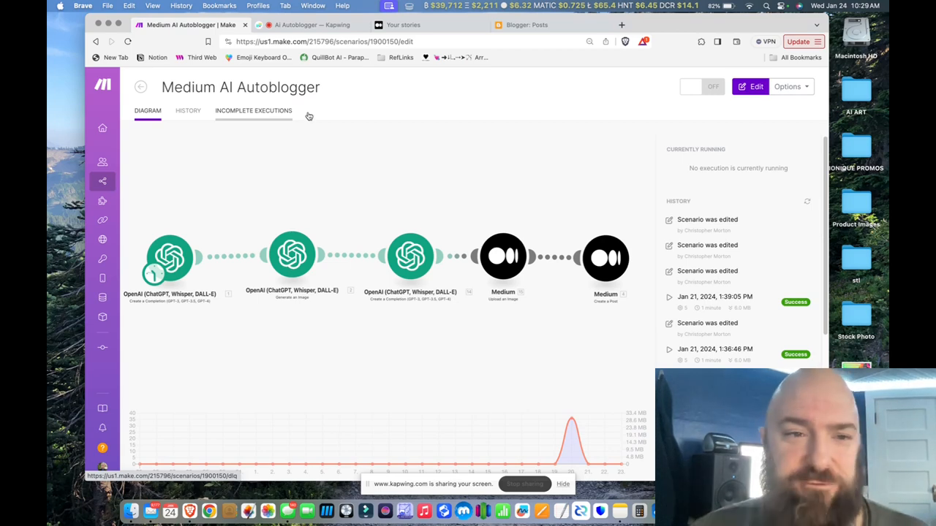
Step: Create a new scenario with an OpenAI Create a Completion module as its first step, leaving settings unconfigured
click(140, 87)
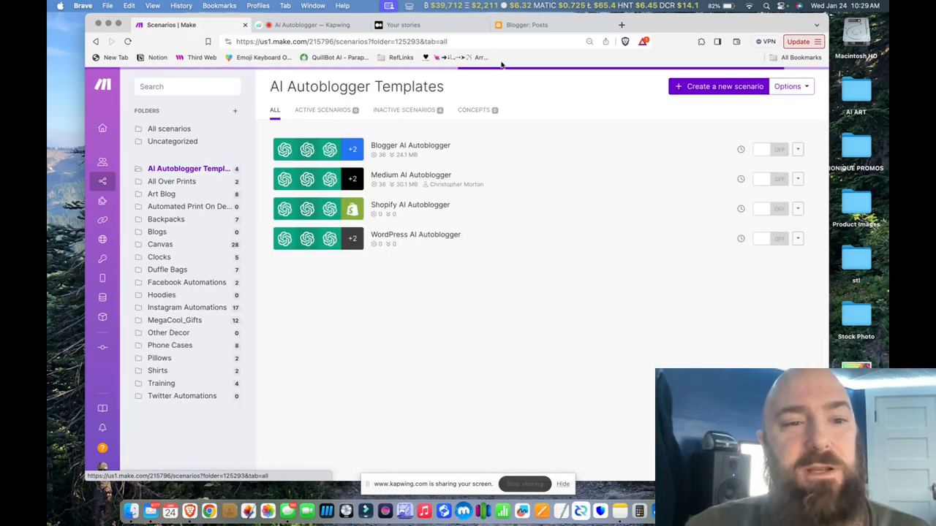
click(718, 86)
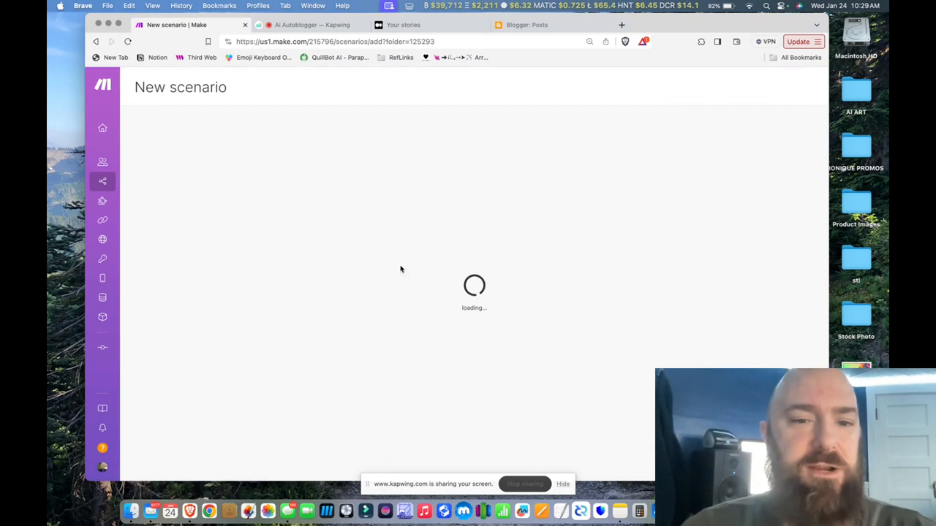
click(474, 243)
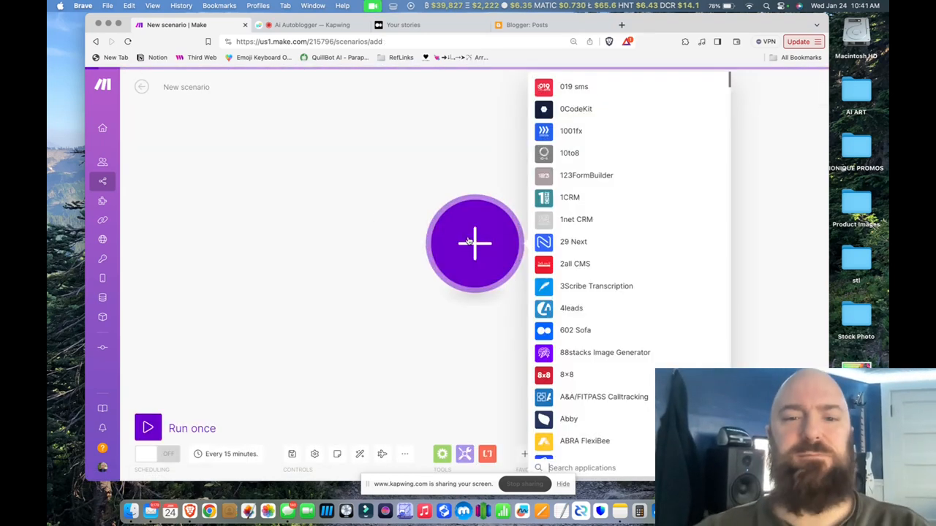
click(587, 467)
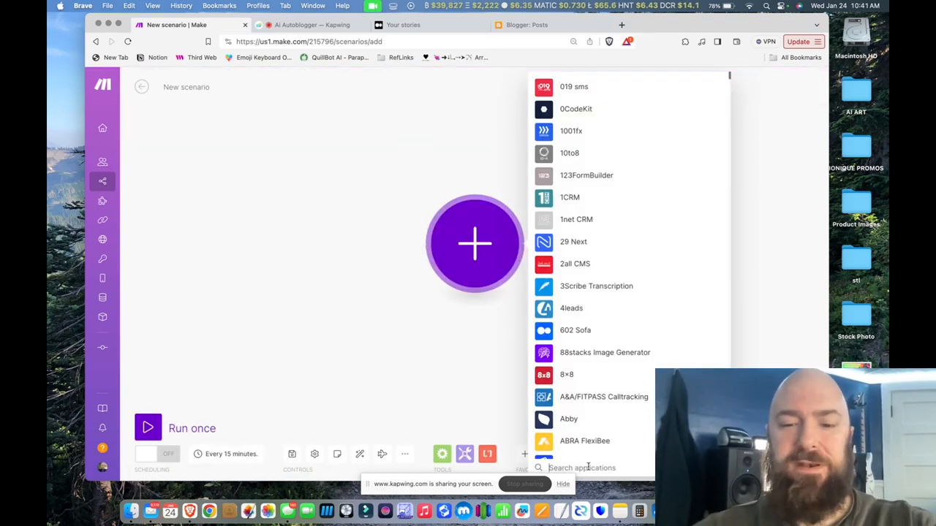
text(open)
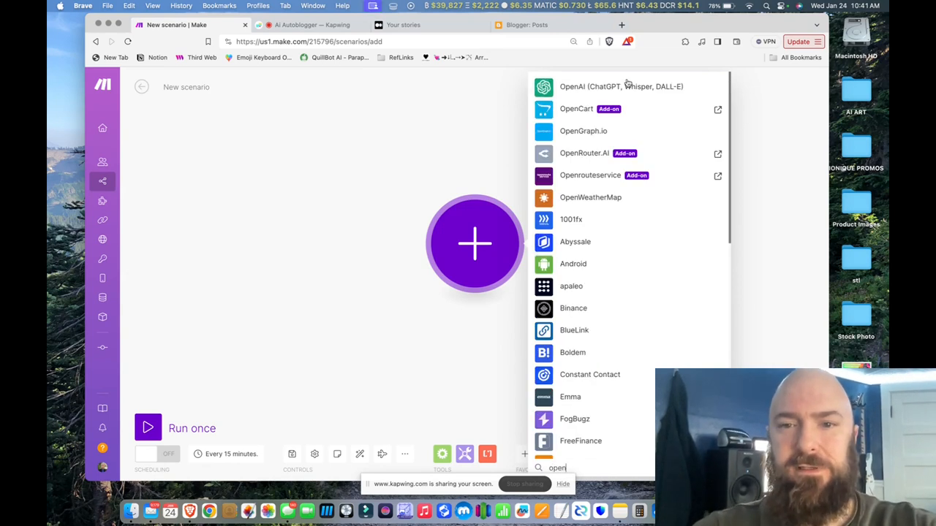
click(619, 88)
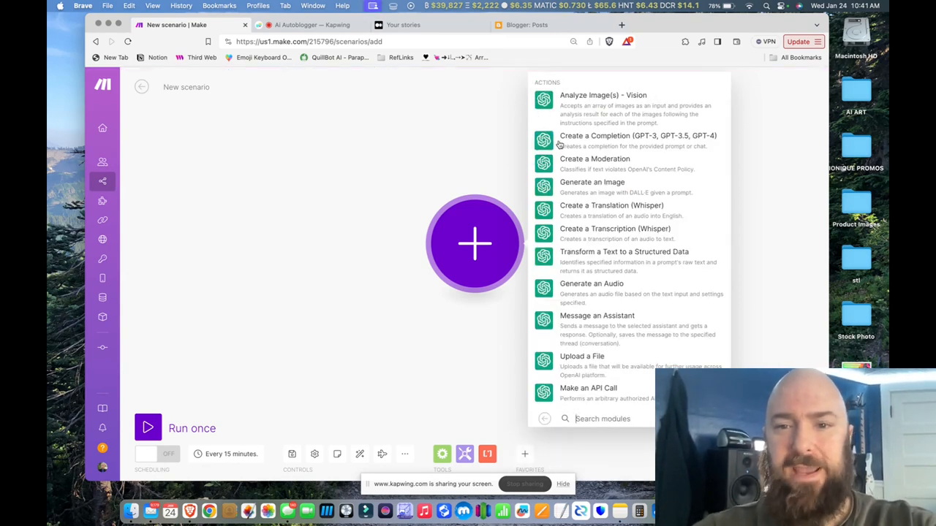
click(606, 140)
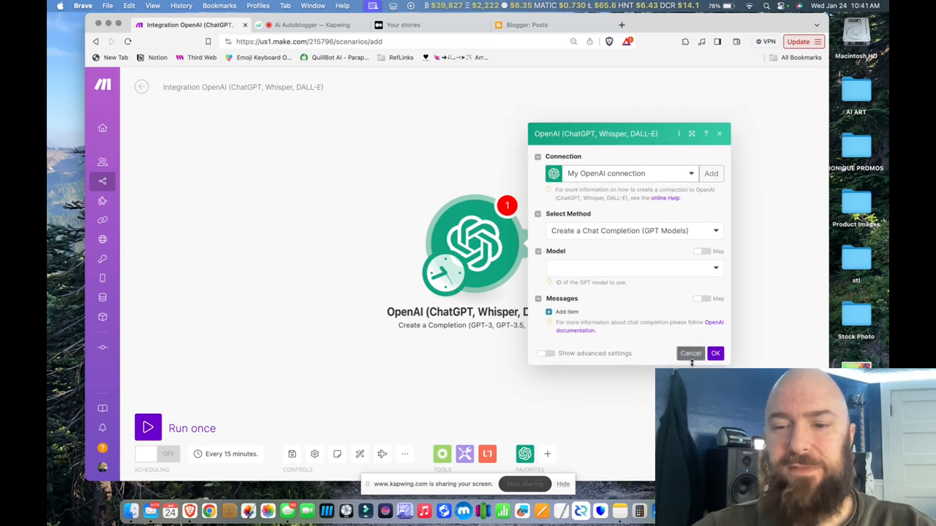
click(692, 356)
Step: Add an OpenAI Generate an Image module after the first step, leaving its settings for later
drag(474, 245, 293, 271)
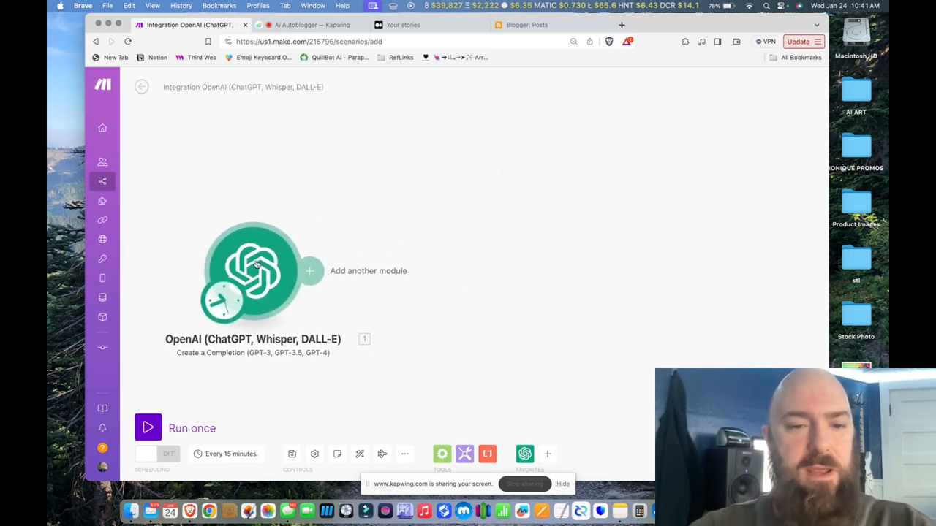
click(317, 272)
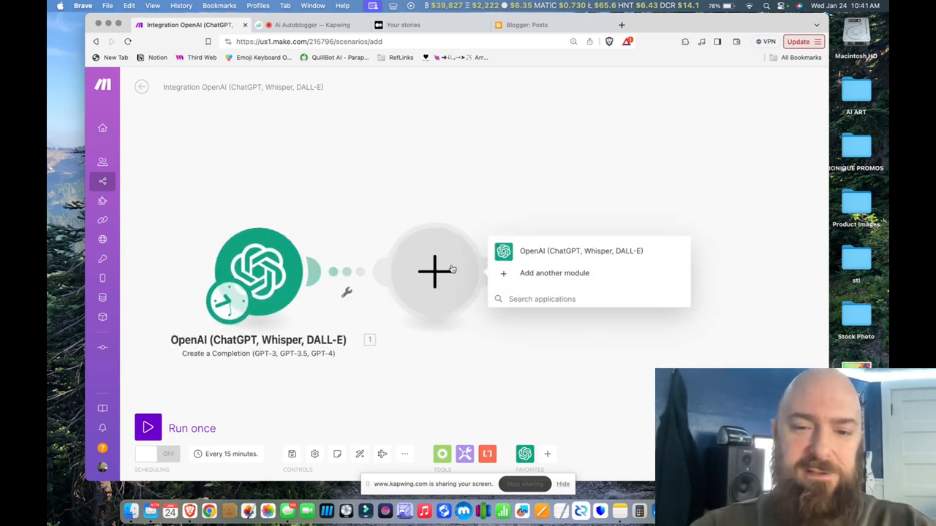
click(530, 252)
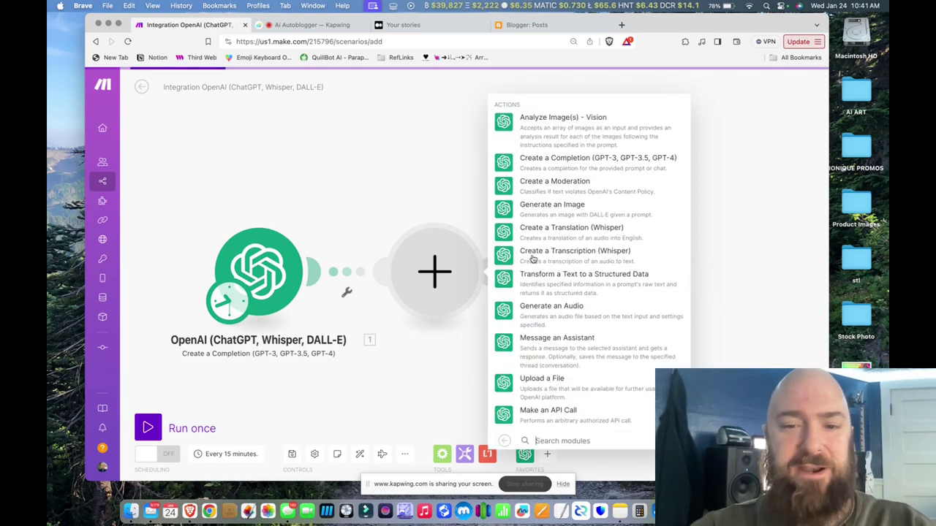
click(552, 205)
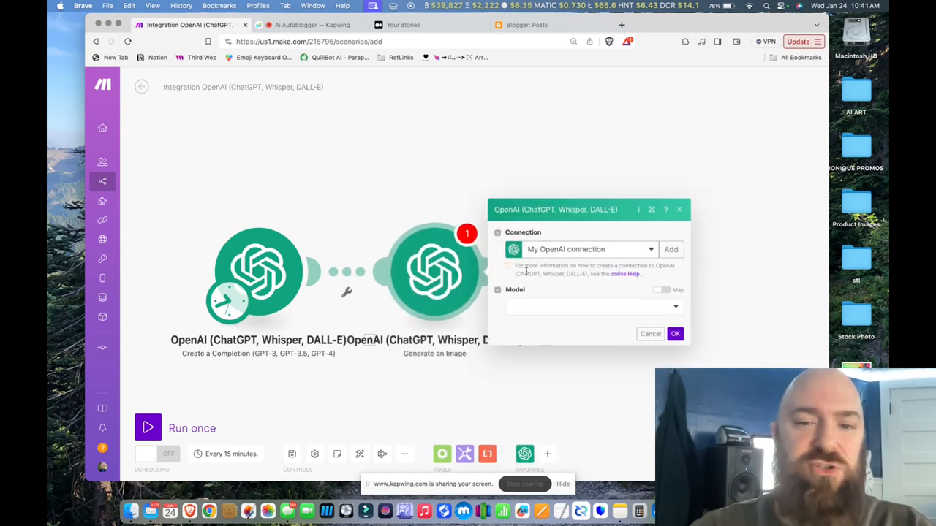
click(652, 334)
Step: Add a third OpenAI Create a Completion module after the image step
click(505, 272)
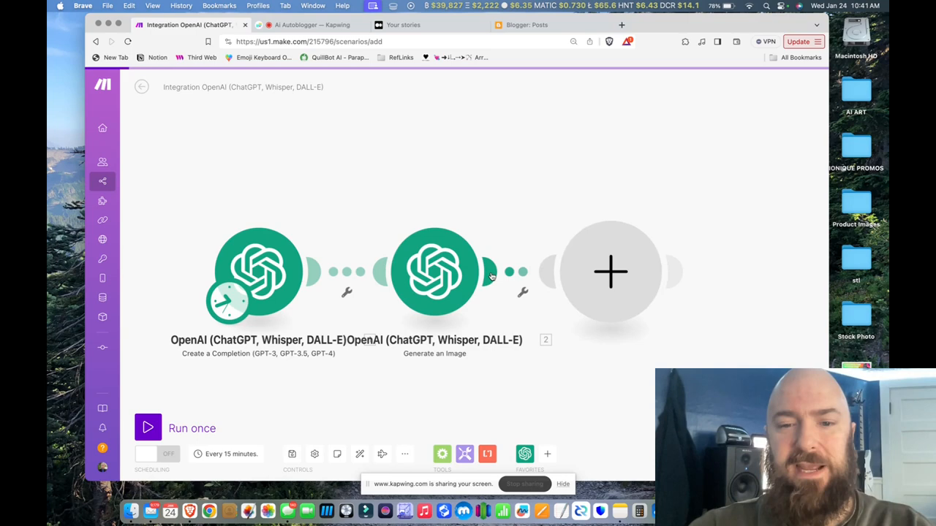
click(434, 253)
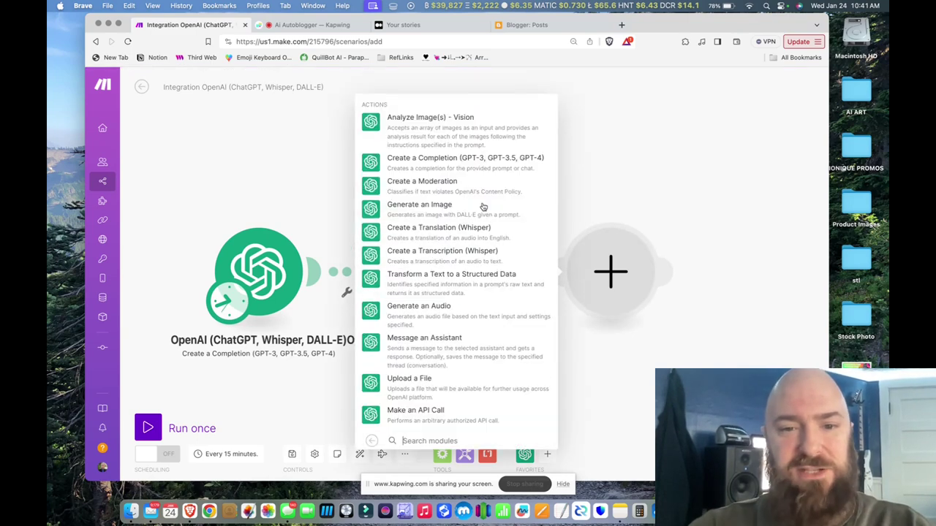
click(472, 162)
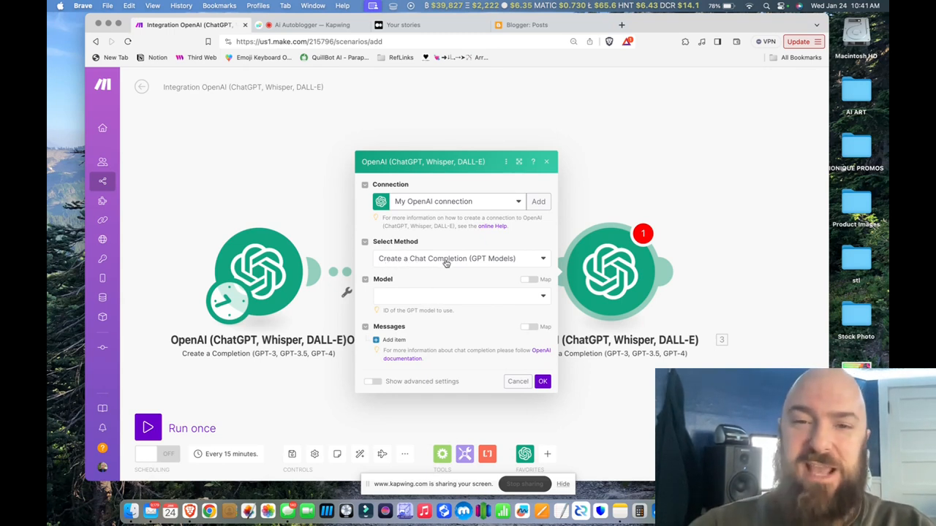
Step: Keep Create a Chat Completion as the method and choose gpt-3.5-turbo as the model
click(446, 261)
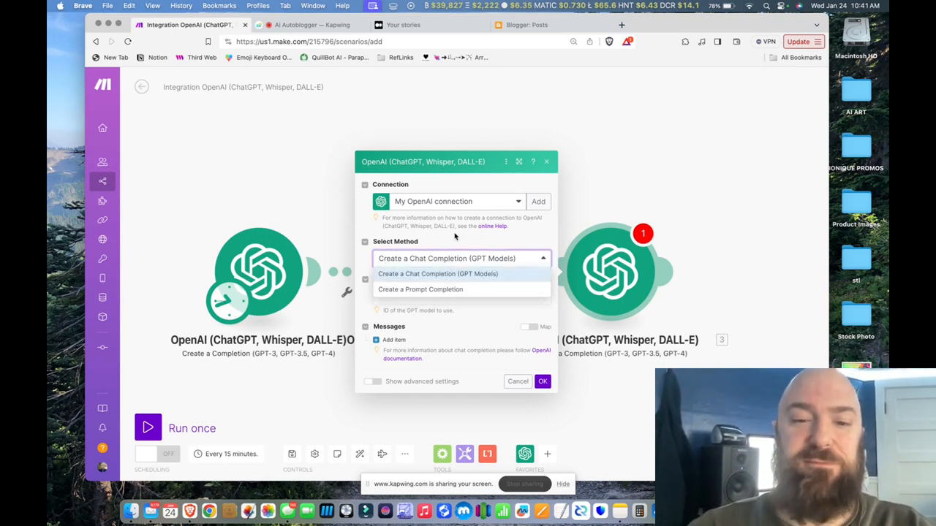
click(455, 236)
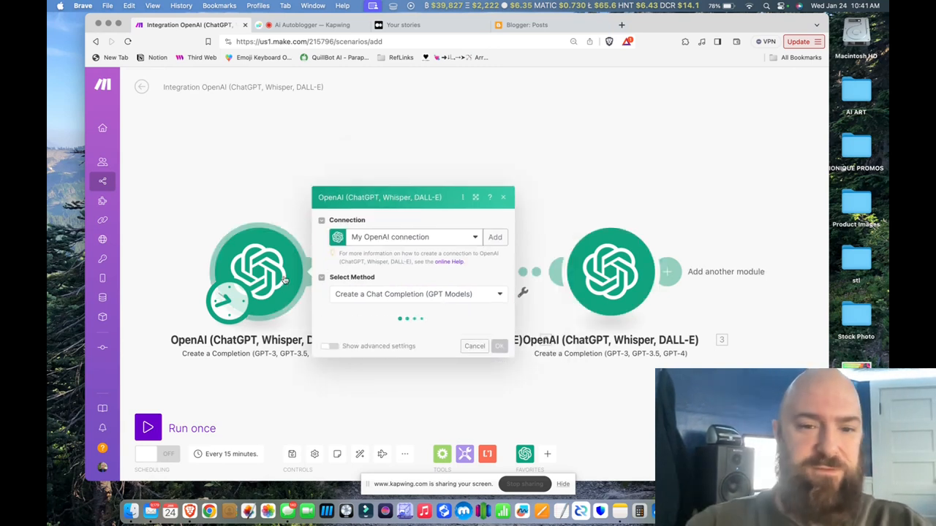
click(397, 298)
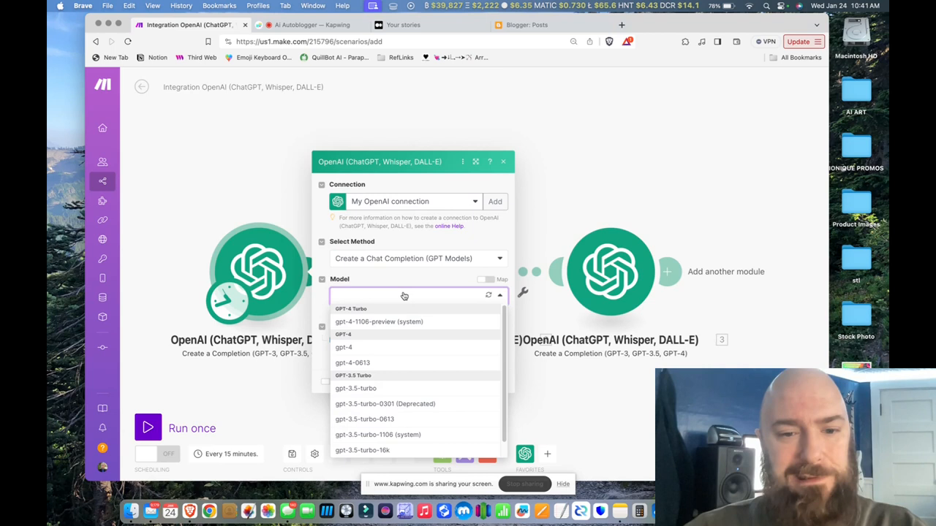
click(376, 389)
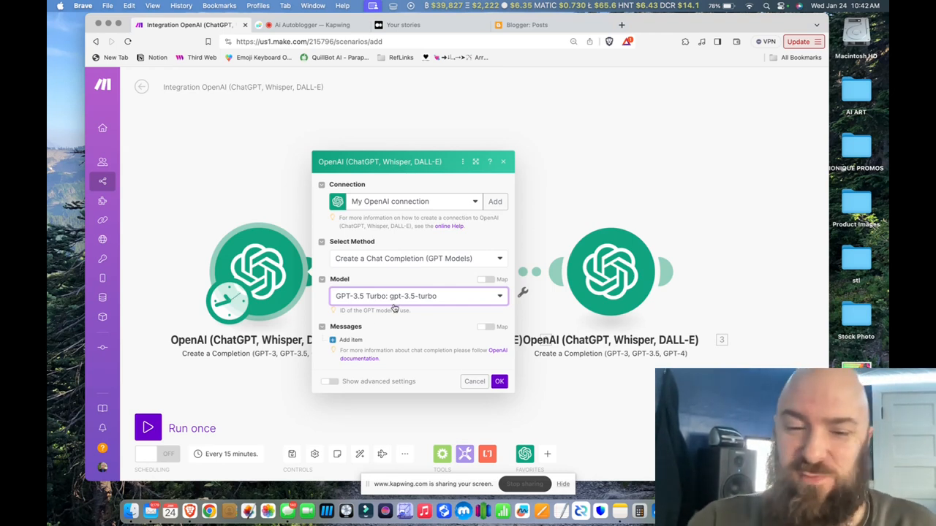
Step: Add a System message asking for a random topic about earning passive income online
click(351, 340)
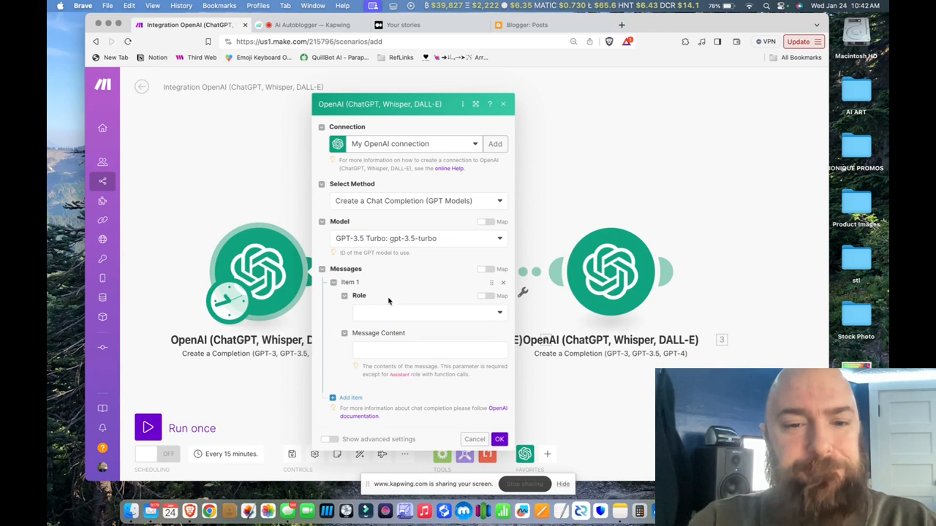
click(428, 313)
click(386, 328)
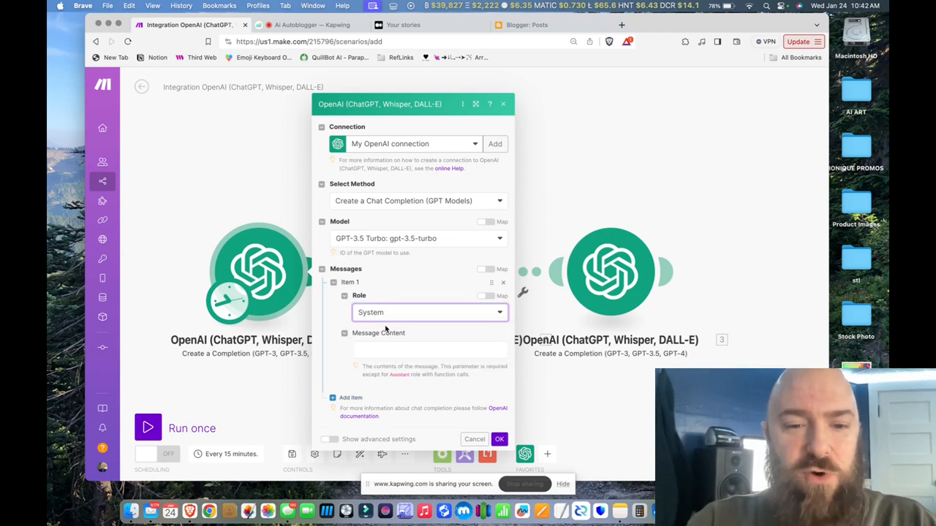
click(393, 353)
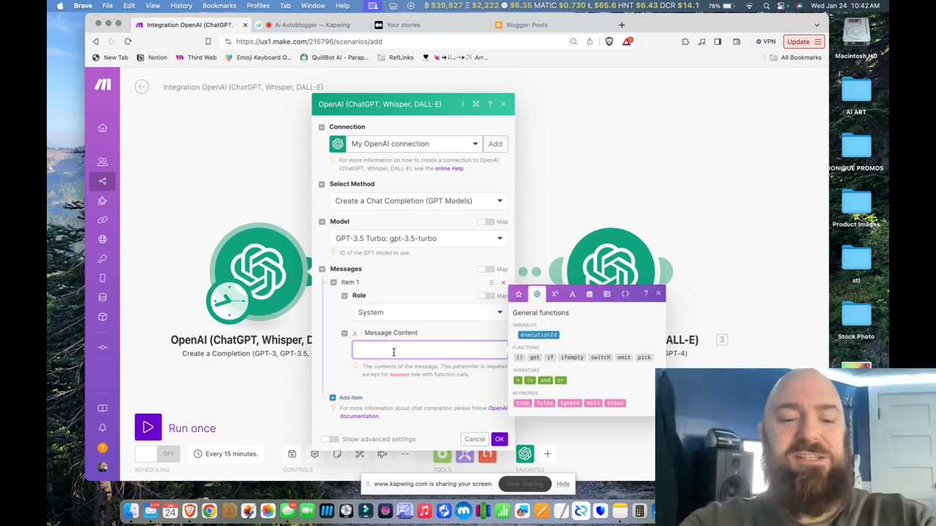
text(Come up with a random )
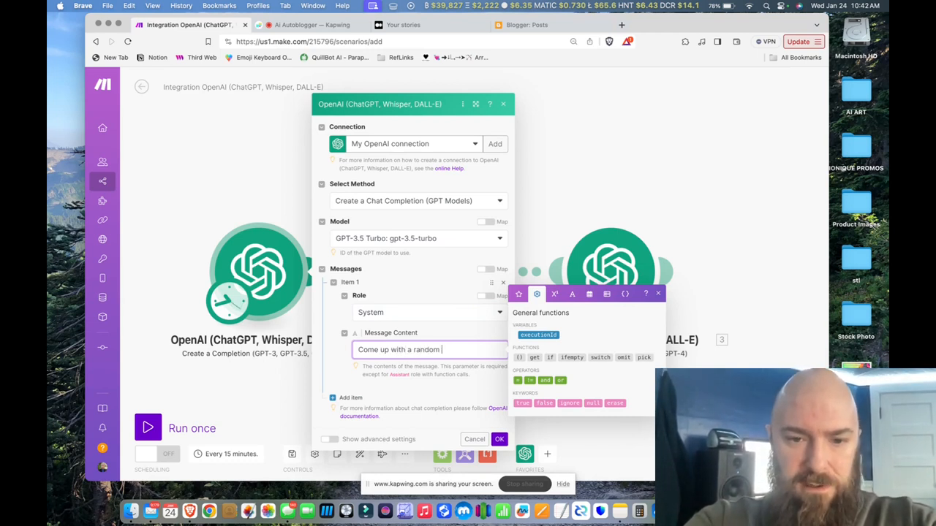
text(topic about)
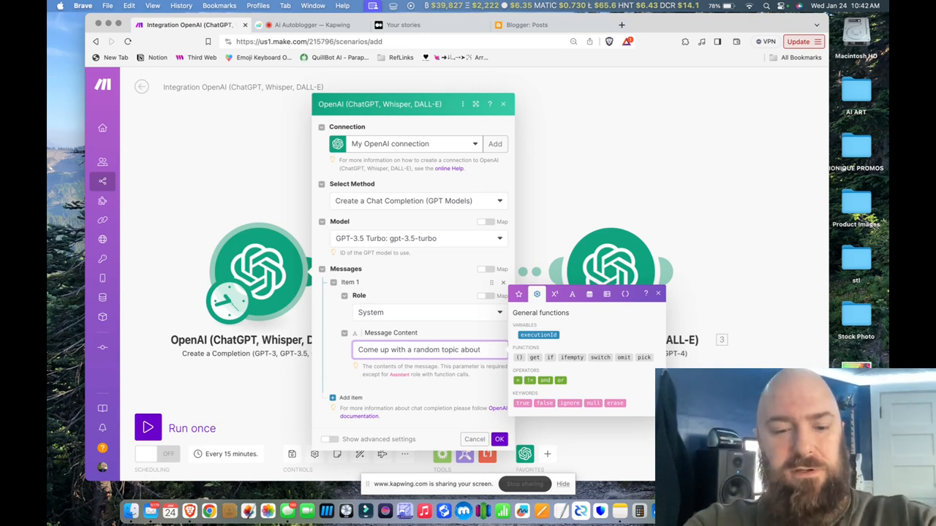
text( earning online)
text( passive income online.)
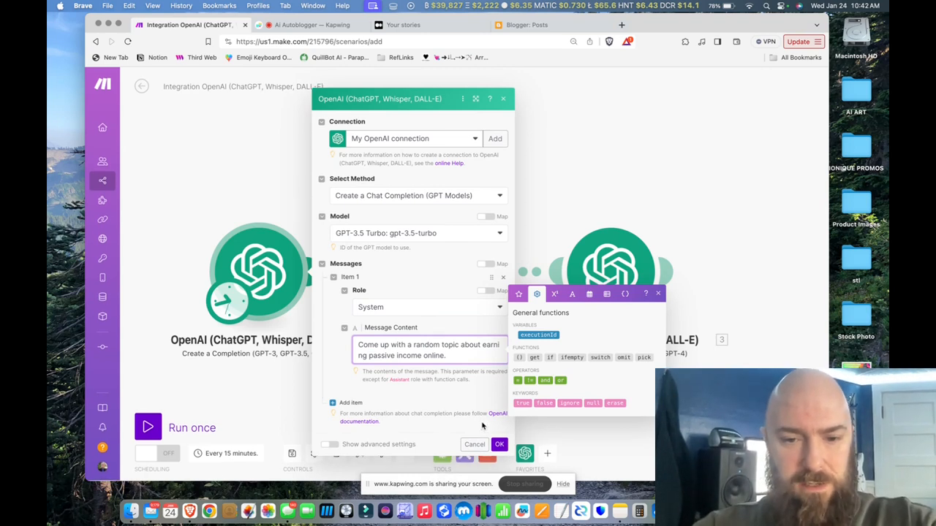
Step: Set 100 max tokens and one completion in the advanced settings, then save the module
click(330, 443)
scroll(393, 376, down, 3)
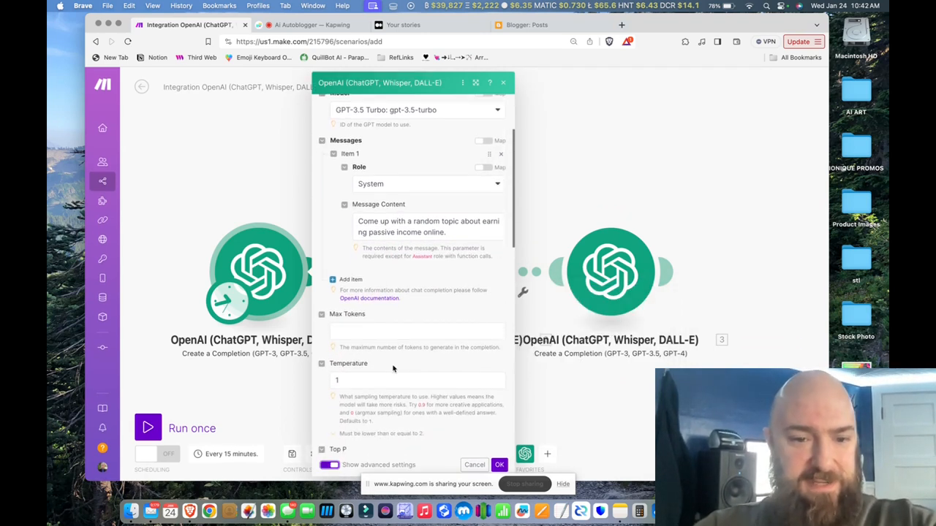
click(362, 329)
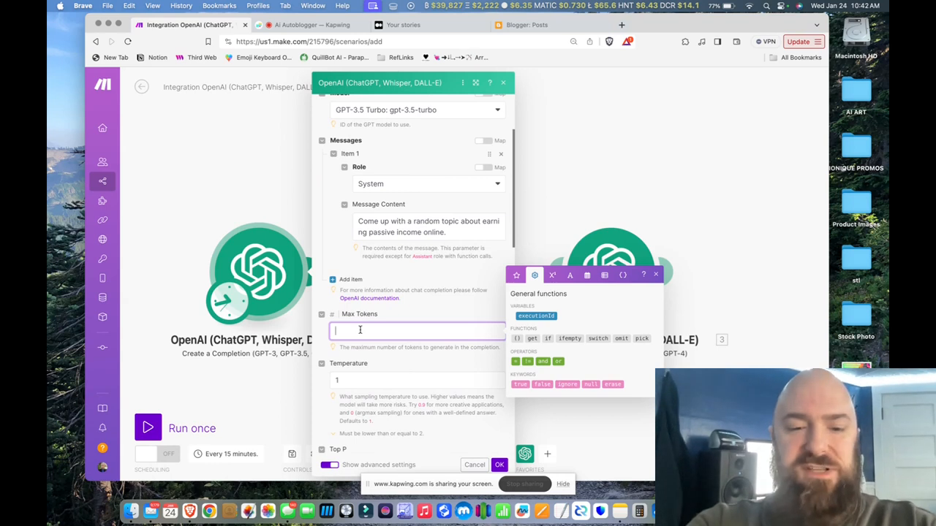
text(100)
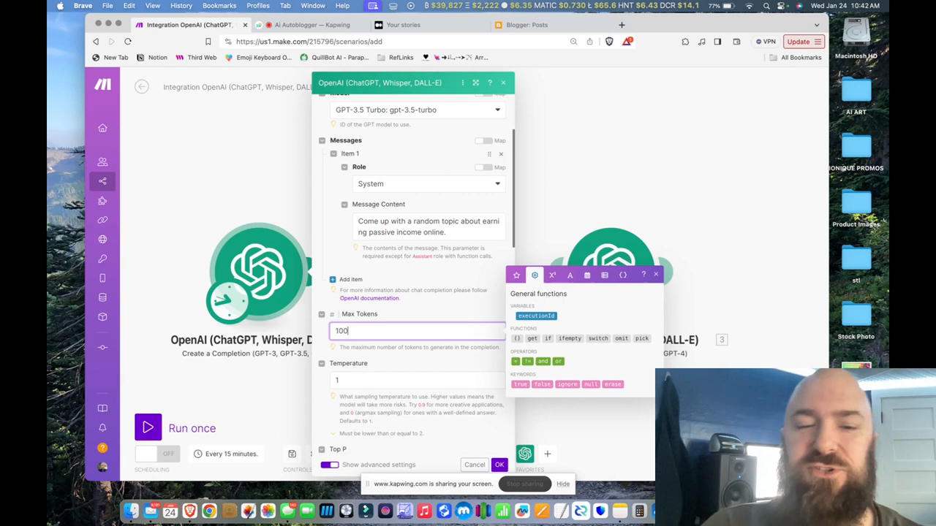
click(417, 364)
scroll(417, 364, down, 2)
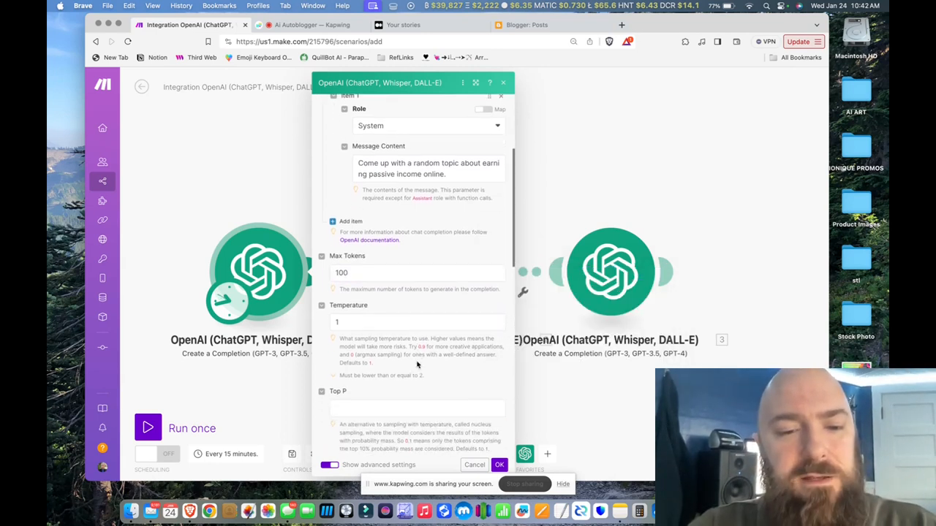
scroll(418, 364, down, 3)
click(370, 358)
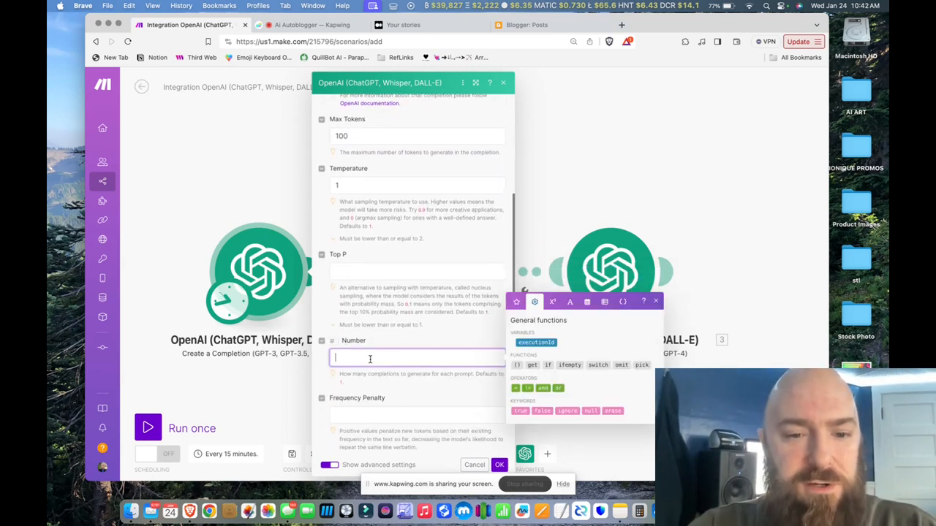
text(1)
click(386, 335)
scroll(395, 330, down, 5)
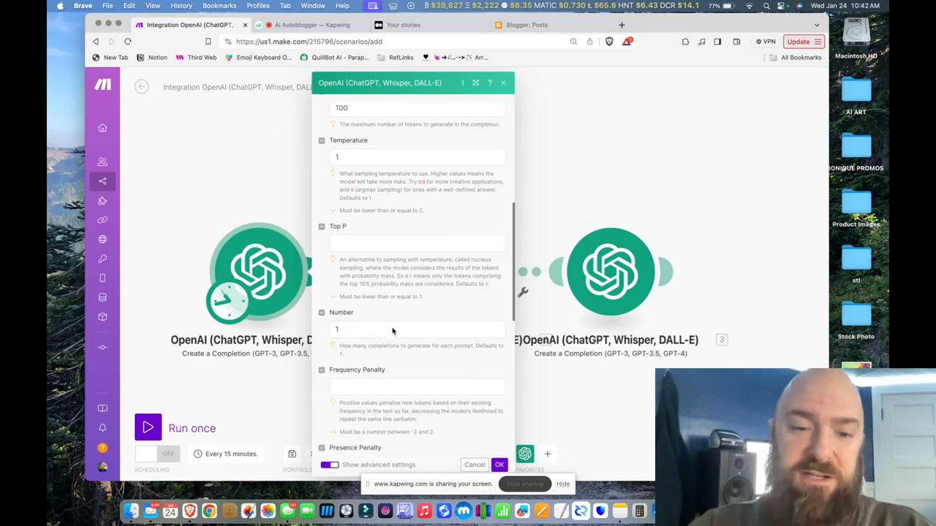
scroll(402, 327, down, 2)
scroll(403, 326, down, 2)
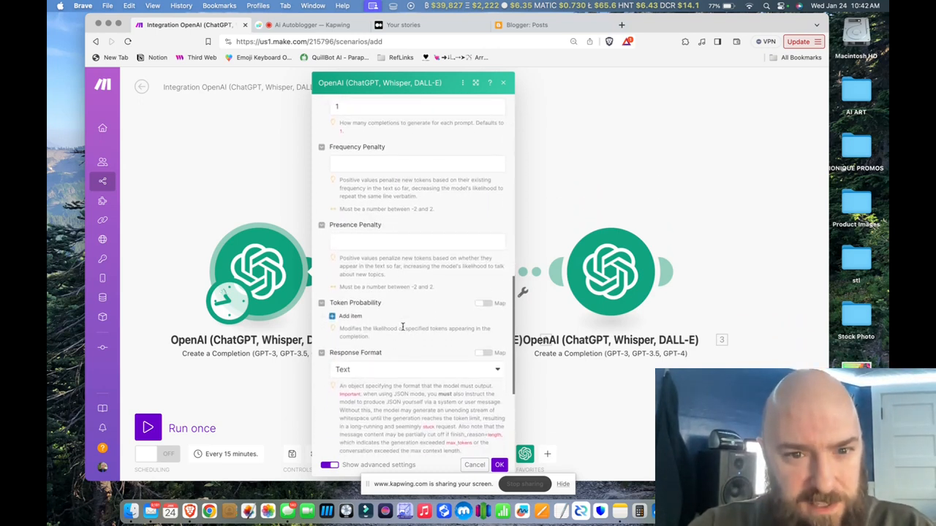
scroll(402, 329, down, 2)
scroll(403, 330, down, 2)
scroll(403, 330, down, 2)
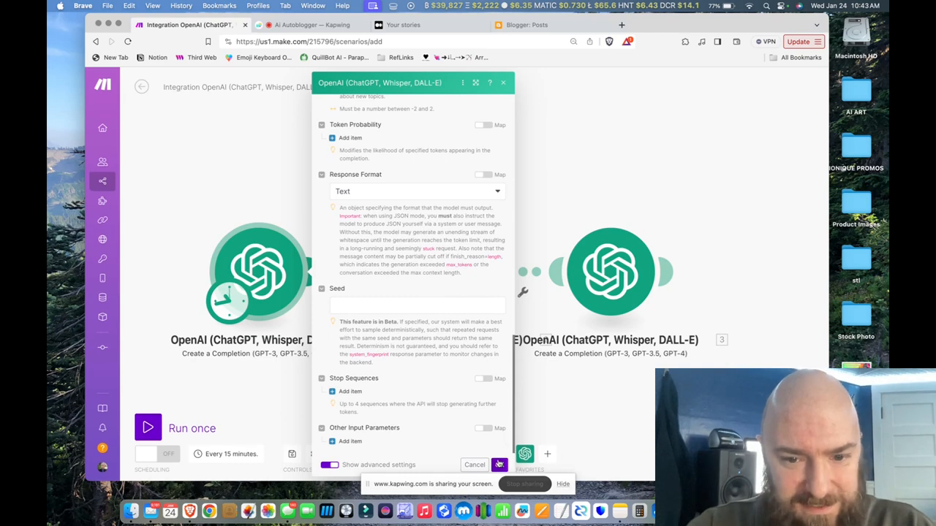
click(499, 465)
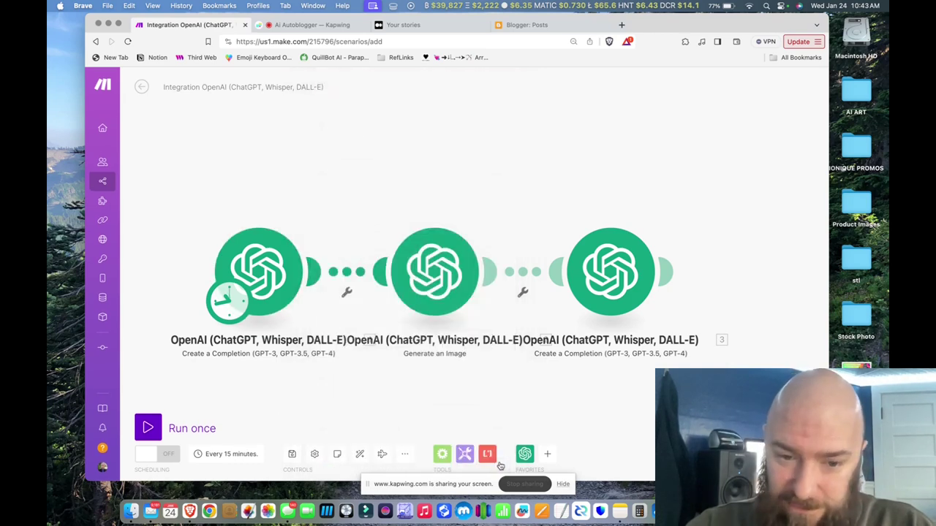
Step: Set the image module to Dall-E 3 with a prompt mapping the first module's Message.Content
click(424, 274)
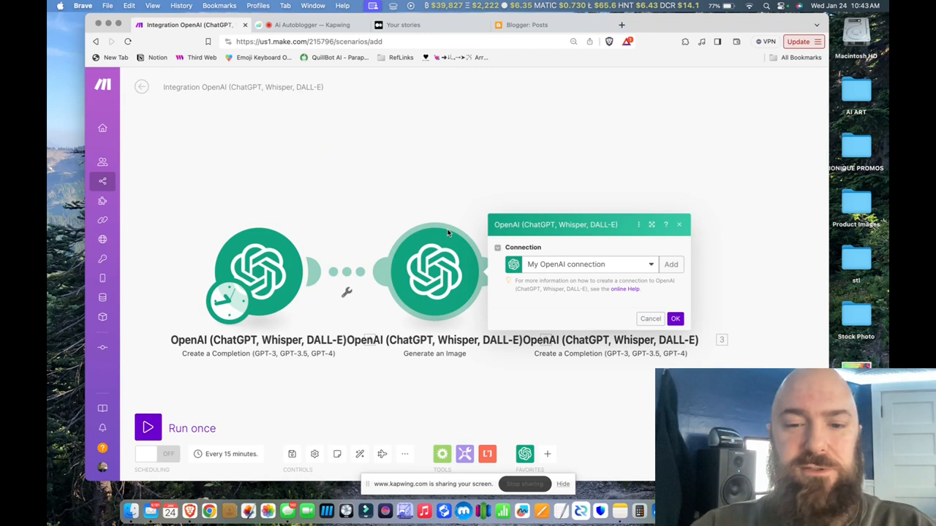
click(555, 306)
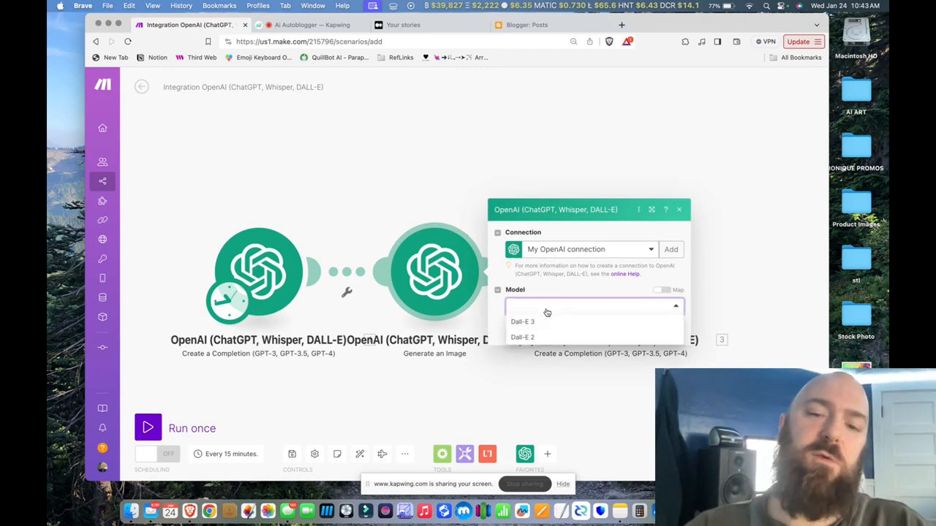
click(525, 322)
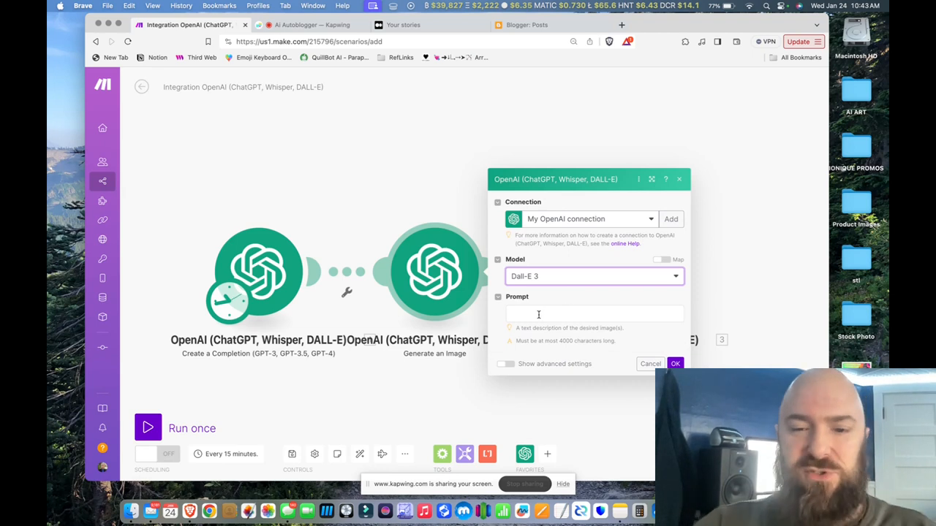
click(560, 311)
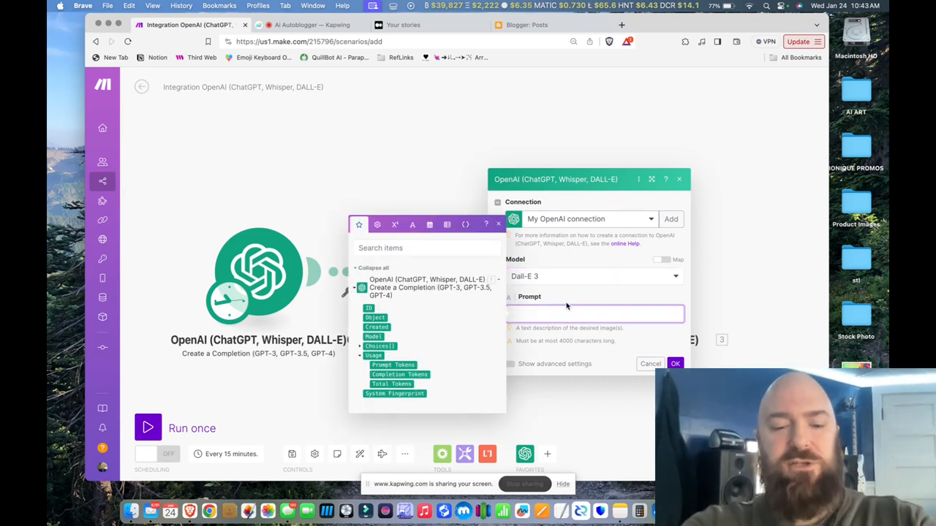
text(Create an e)
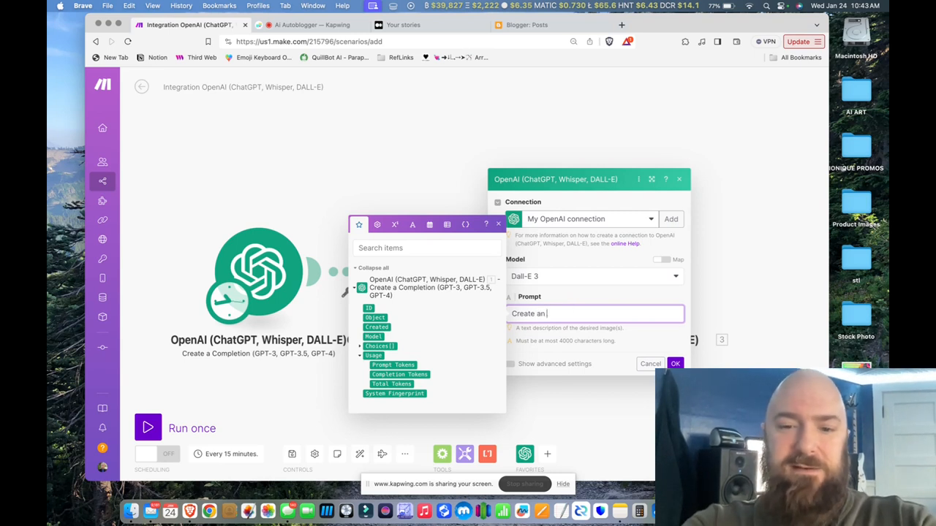
text(about)
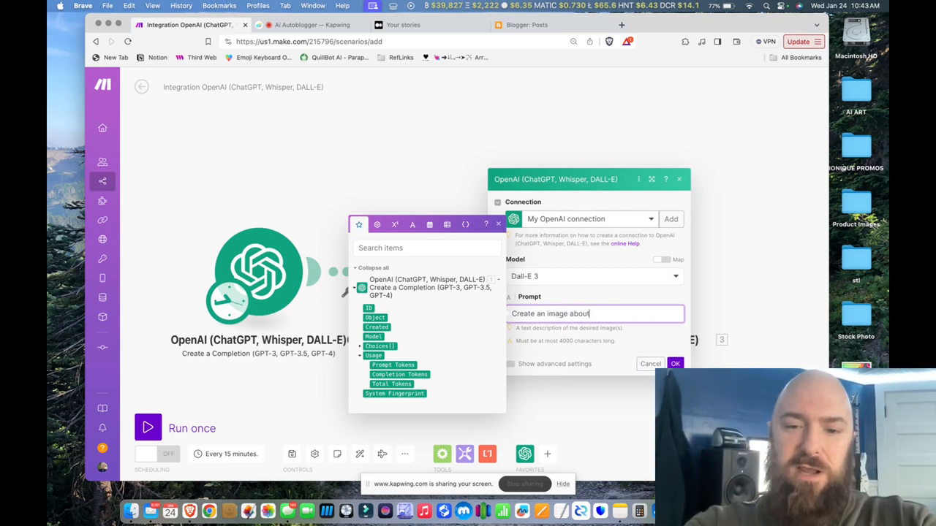
click(359, 347)
click(367, 370)
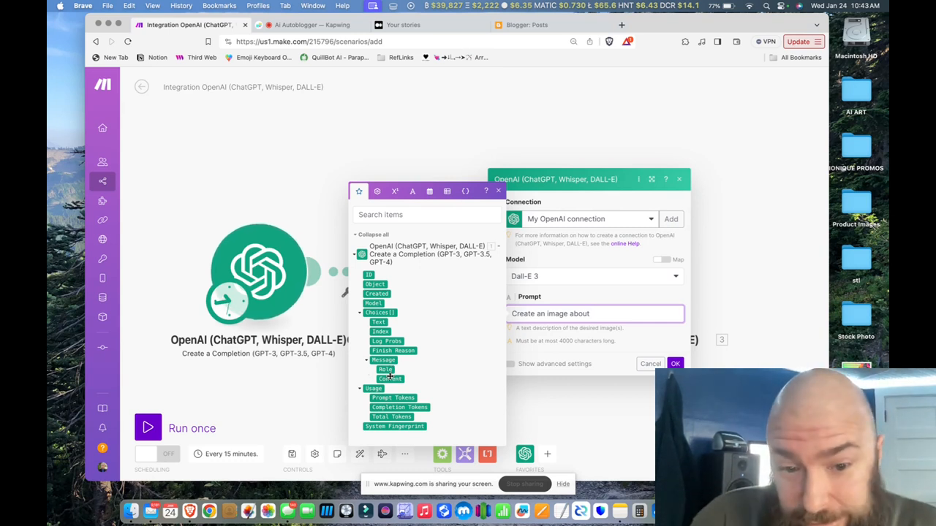
drag(389, 379, 600, 314)
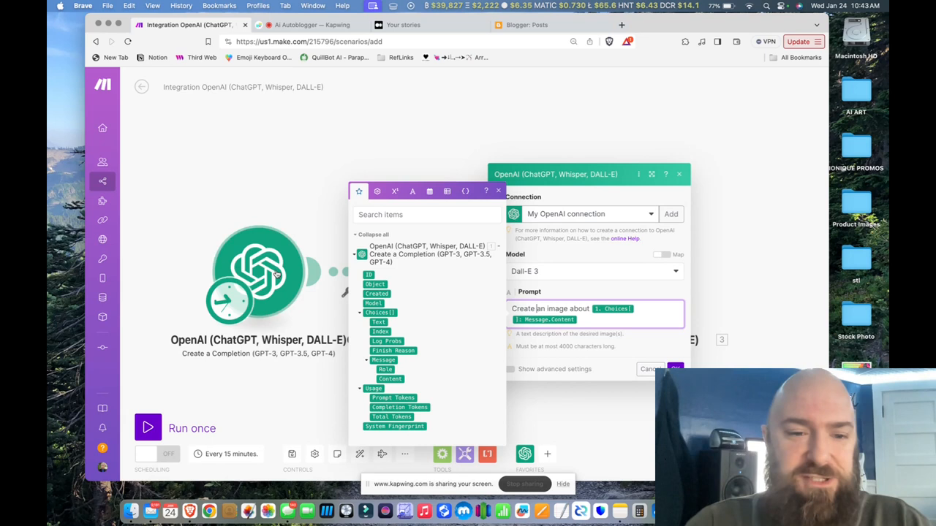
click(563, 363)
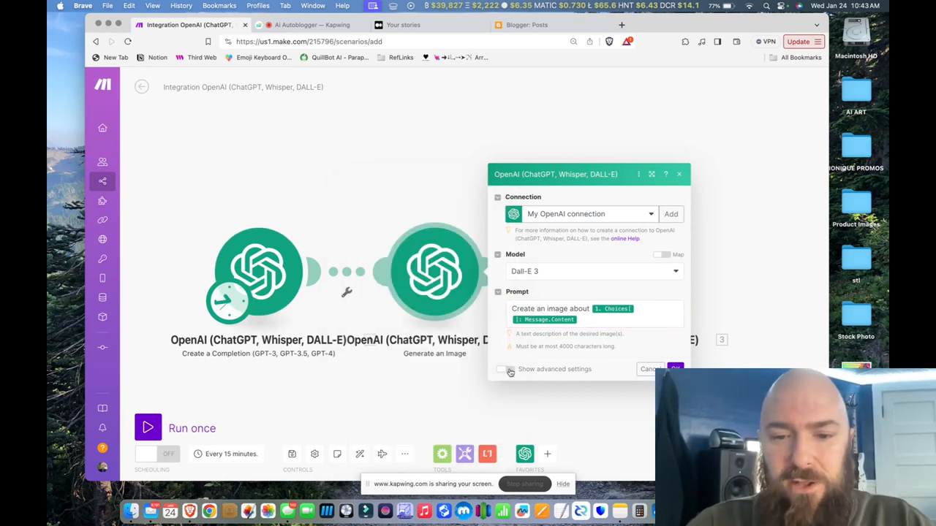
Step: Set size 1792×1024, Standard quality and image-file response format, then save the image module
click(511, 371)
click(578, 292)
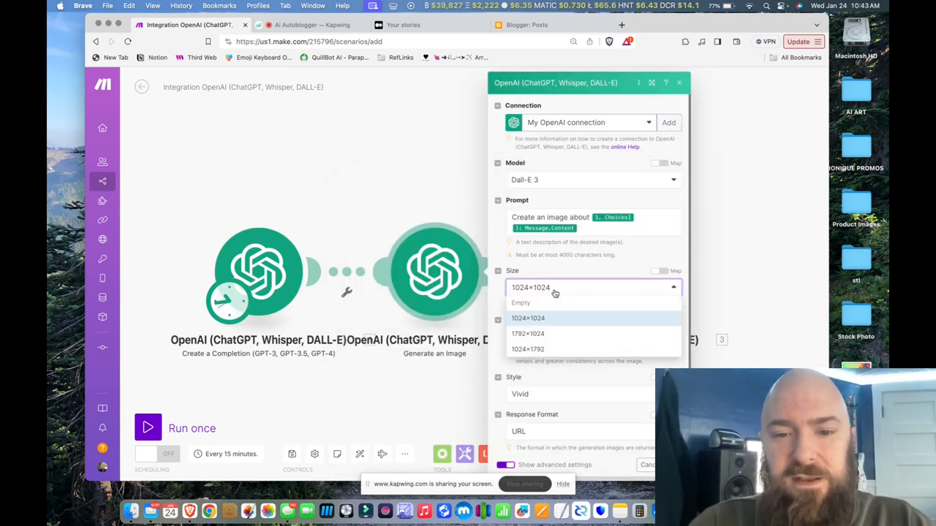
click(536, 335)
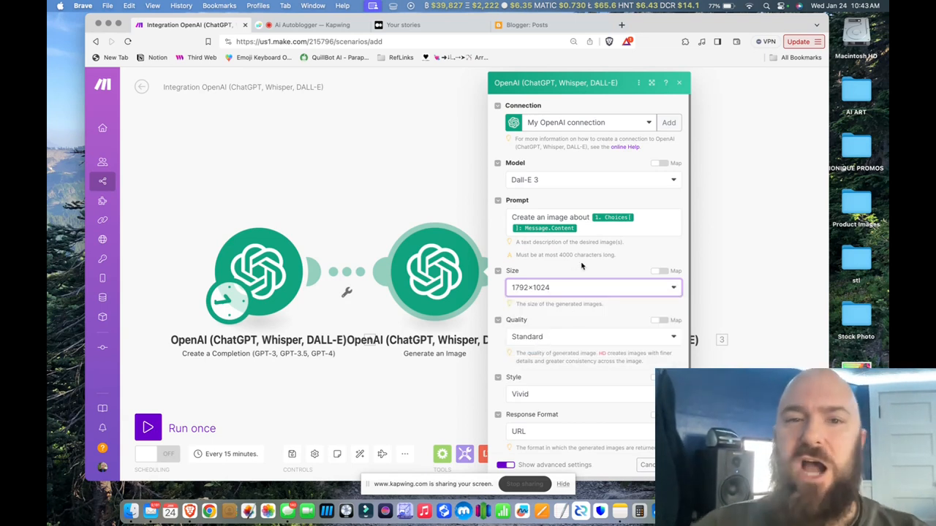
click(563, 337)
click(544, 367)
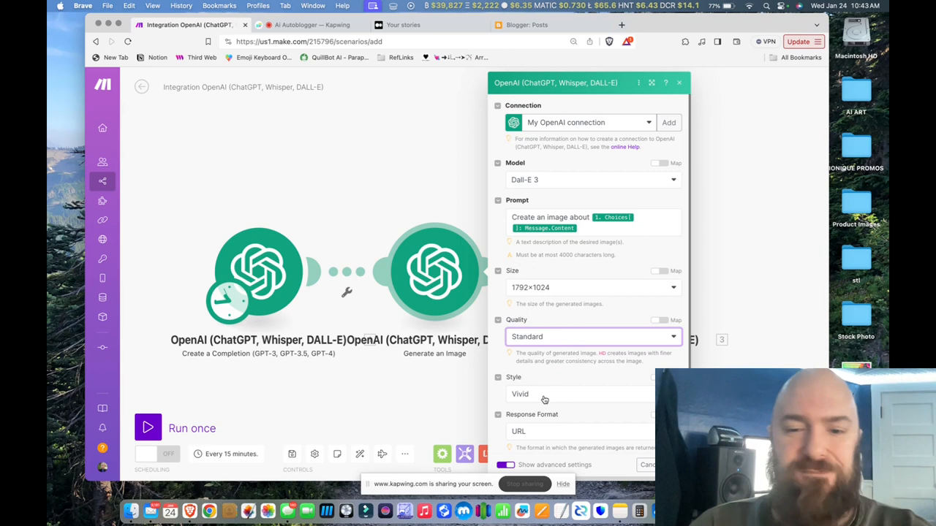
scroll(555, 396, down, 1)
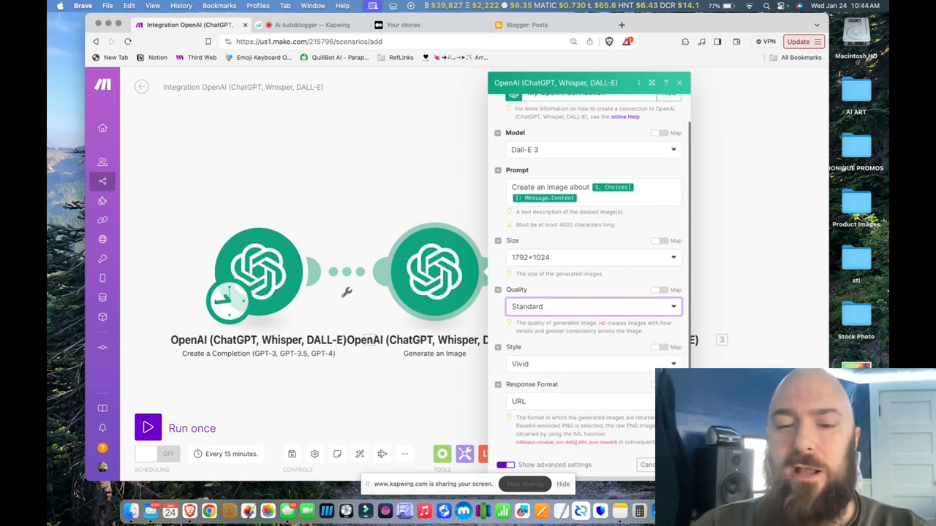
click(576, 401)
click(540, 432)
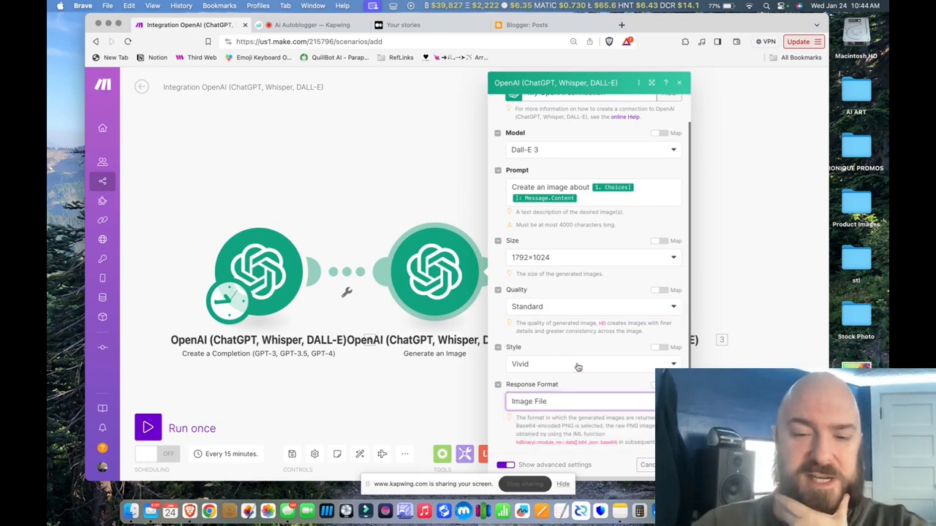
click(674, 466)
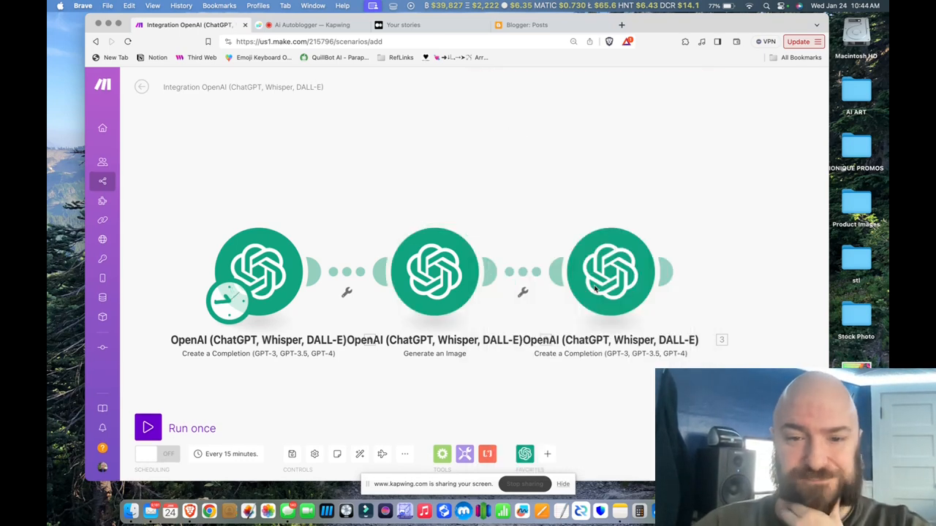
Step: Use gpt-4 as the model for the article completion module
click(610, 272)
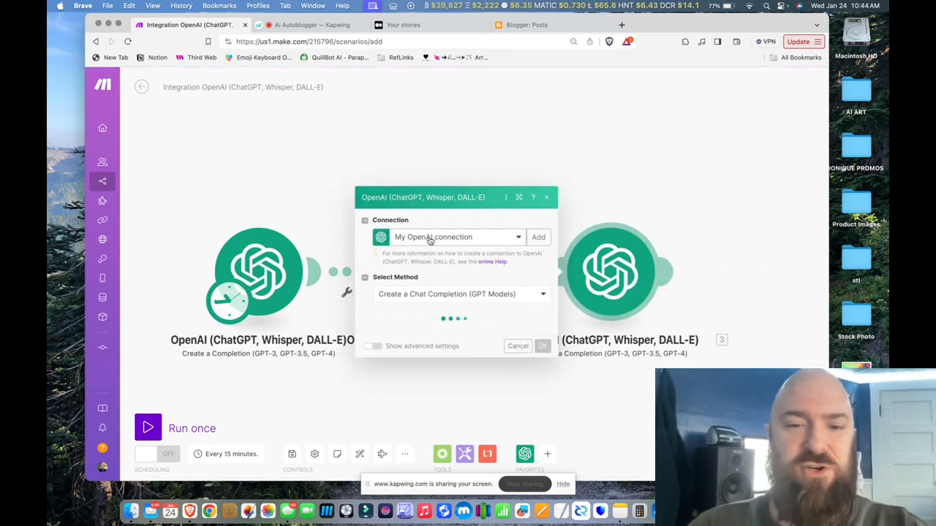
click(422, 296)
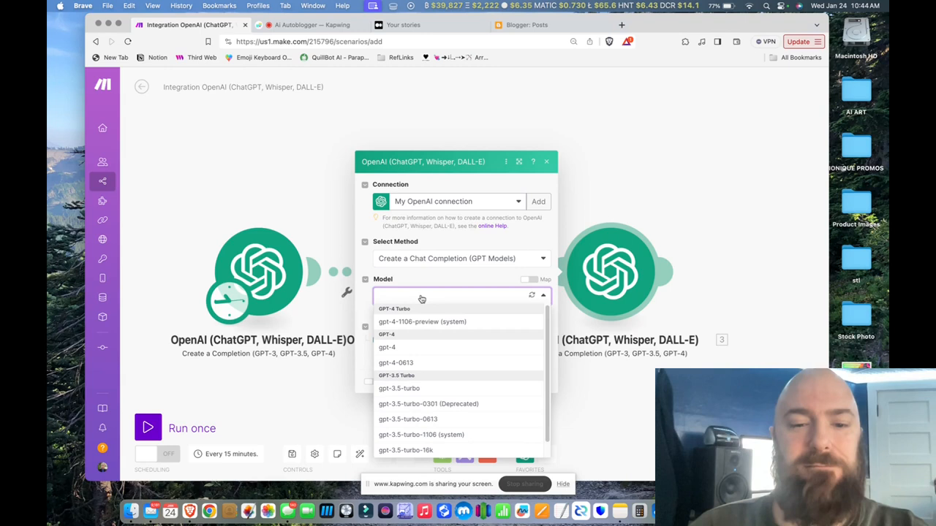
click(415, 349)
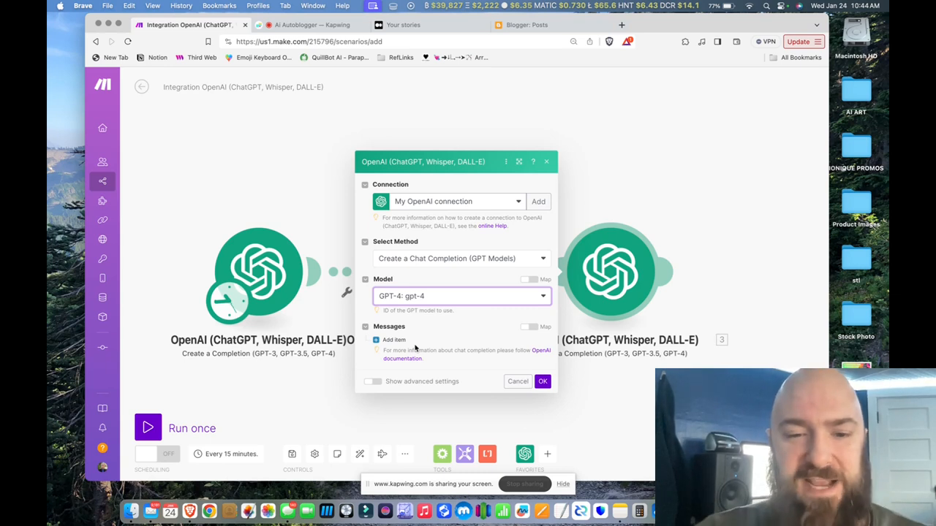
Step: Add a System message asking for a 2500-character blog post about the first module's Message.Content
click(391, 341)
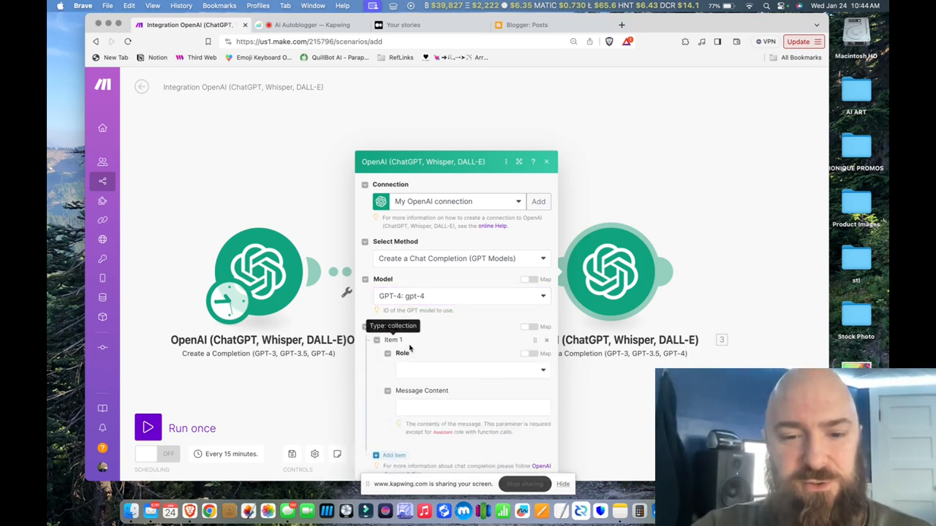
click(430, 315)
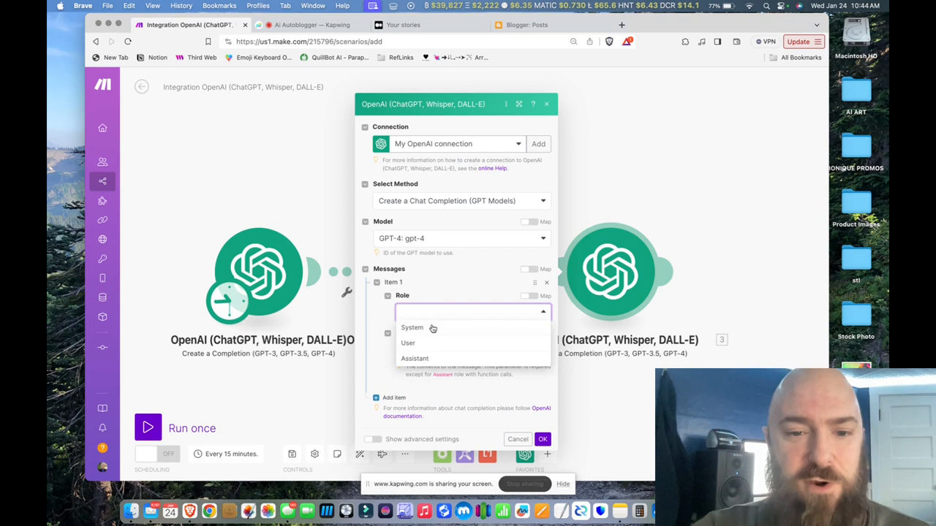
click(430, 349)
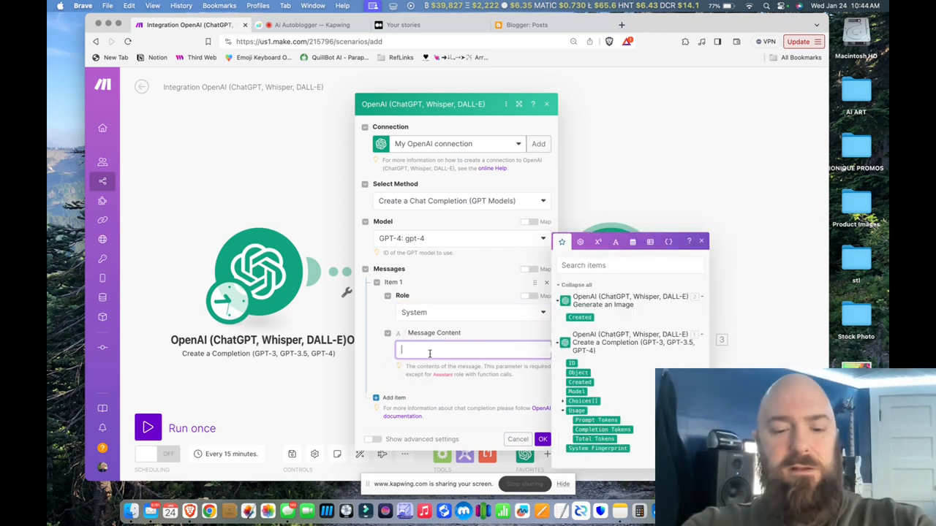
text(Generate a blog po)
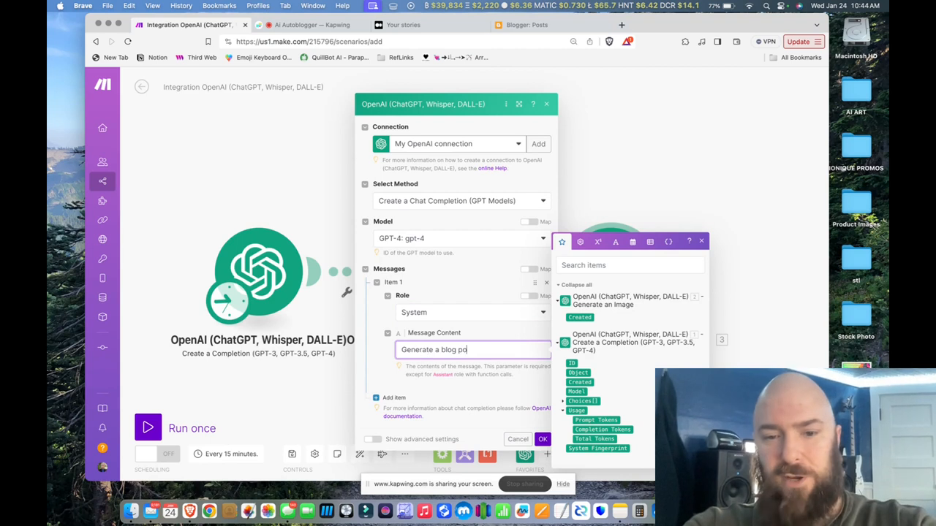
text(st about)
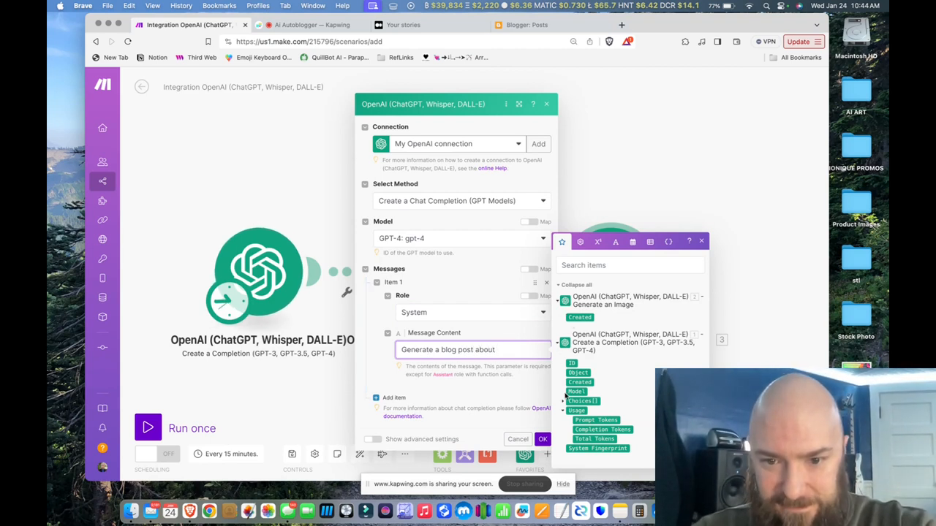
click(563, 402)
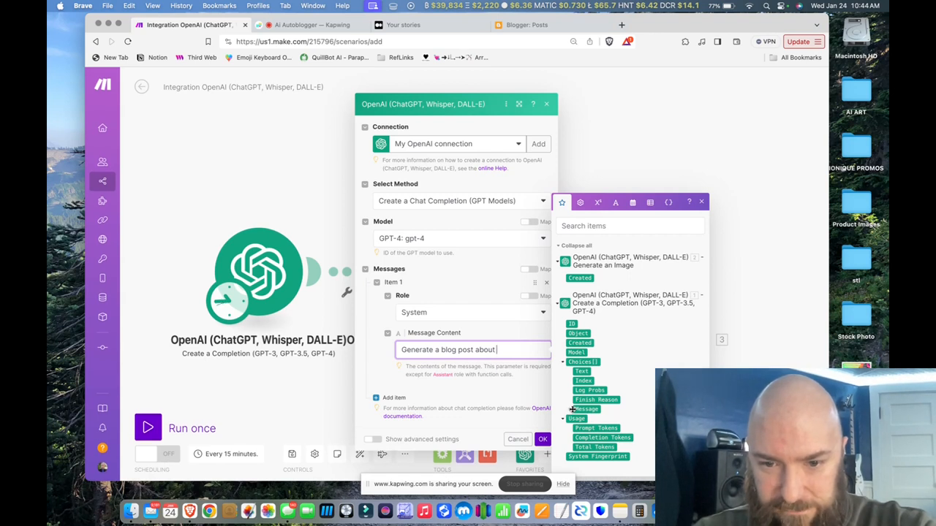
click(570, 410)
text(1. Choices[] 1: Message.Content)
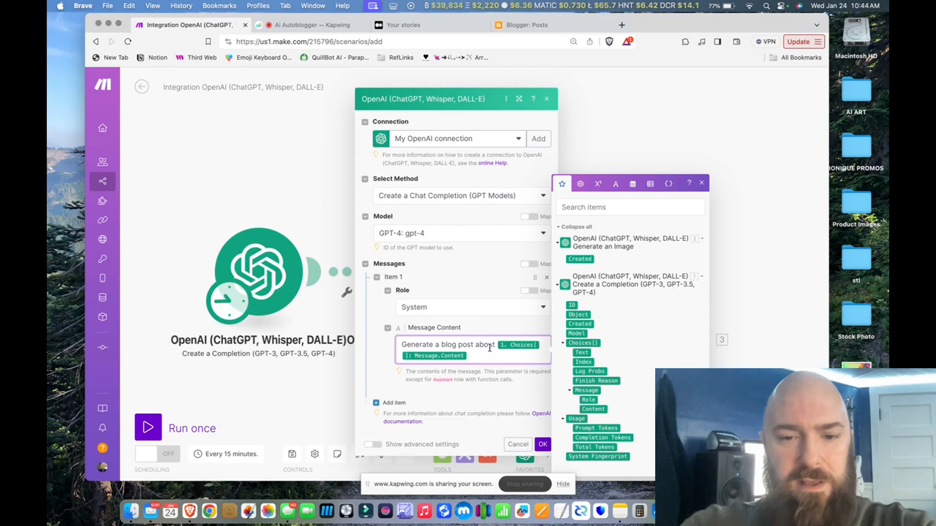
text(in 250)
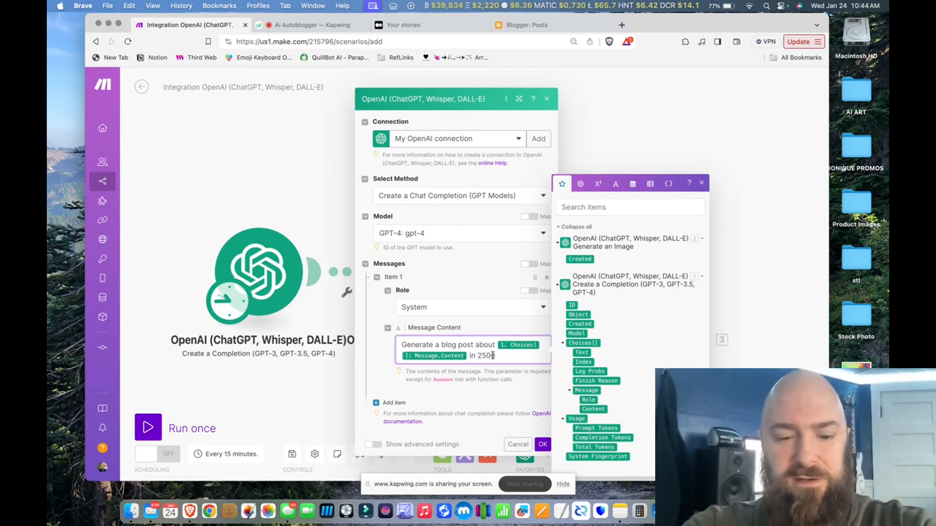
text( characters)
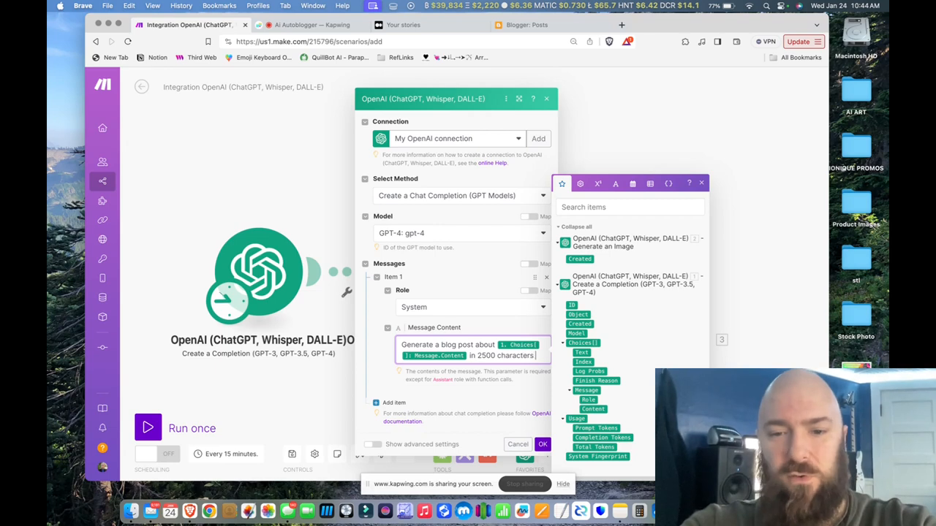
text( or less.)
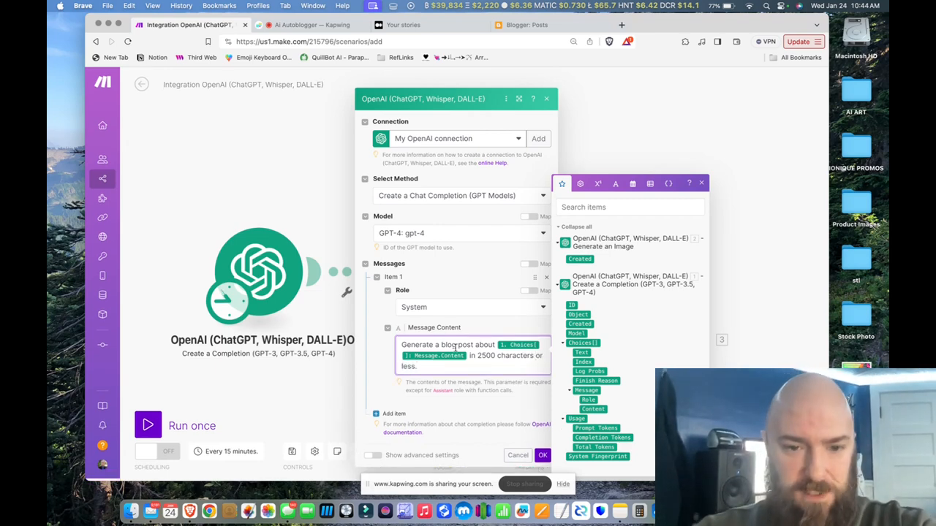
Step: Set 3000 max tokens and one completion in the advanced settings, then save the article module
click(374, 455)
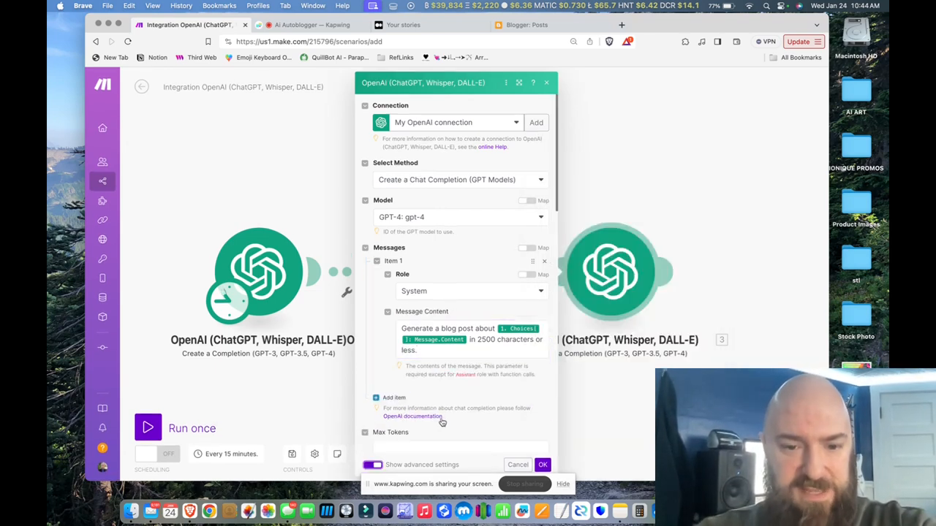
scroll(442, 366, down, 5)
click(404, 219)
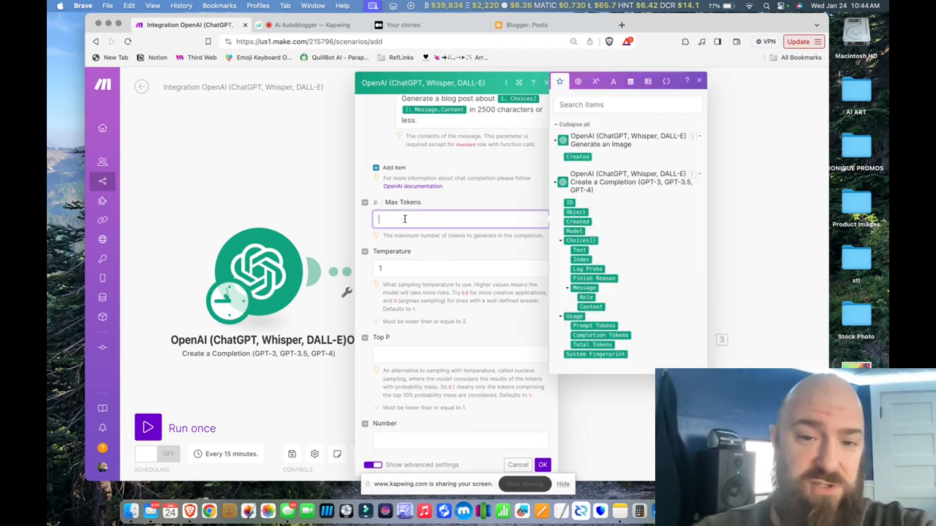
scroll(431, 231, up, 1)
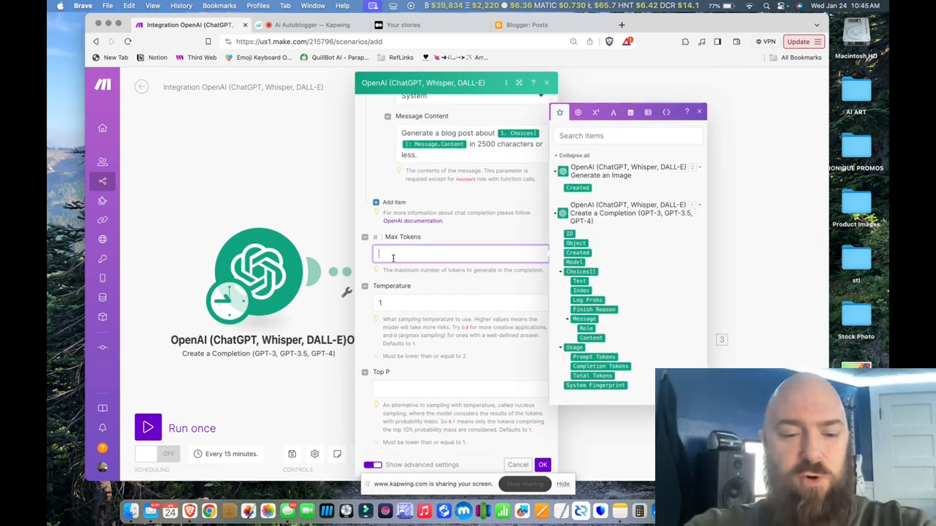
text(3000)
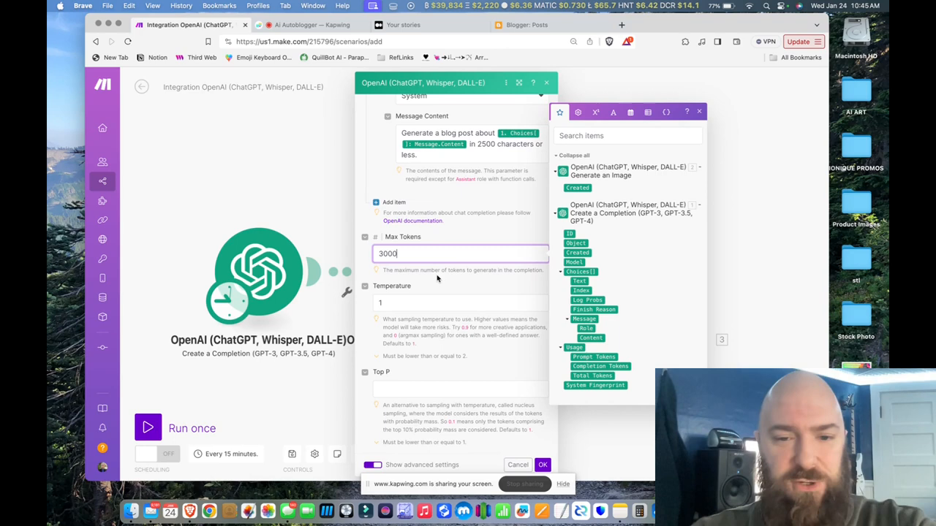
click(442, 271)
click(396, 253)
click(442, 281)
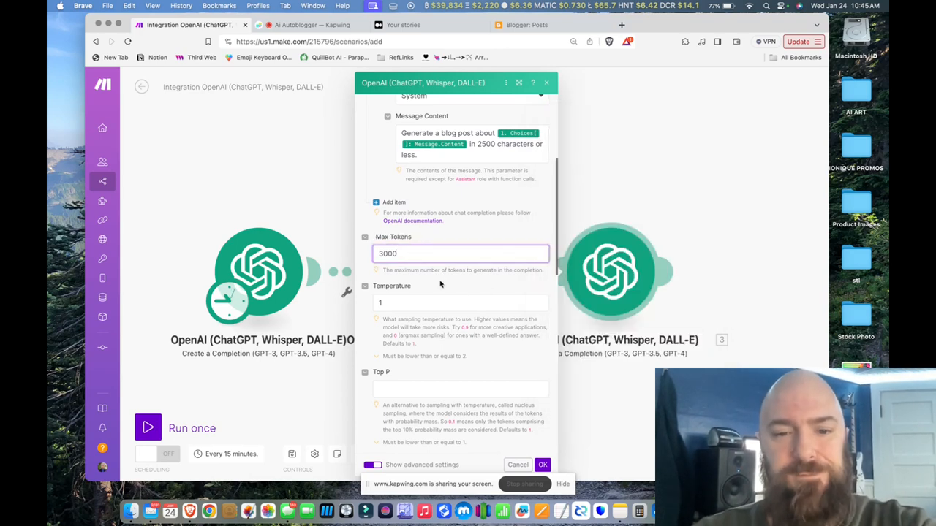
scroll(419, 333, down, 3)
scroll(418, 333, down, 1)
click(392, 371)
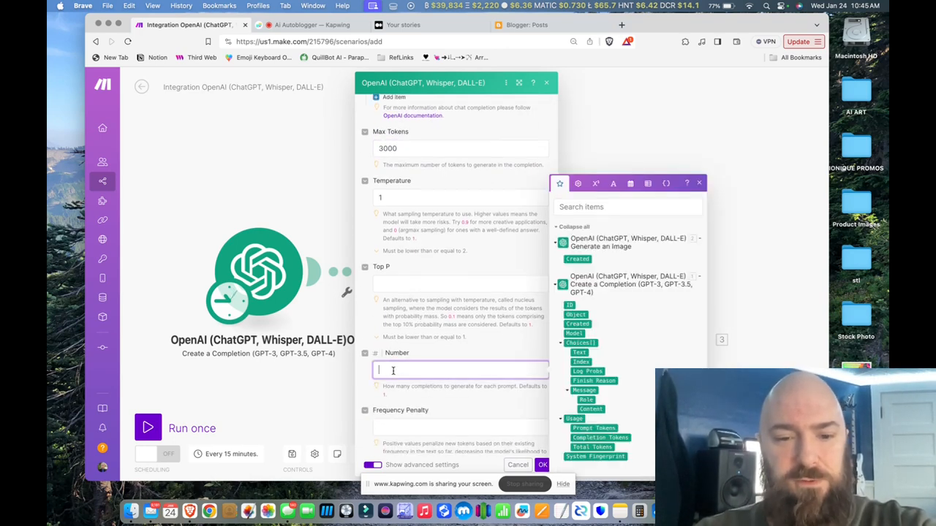
scroll(430, 353, down, 5)
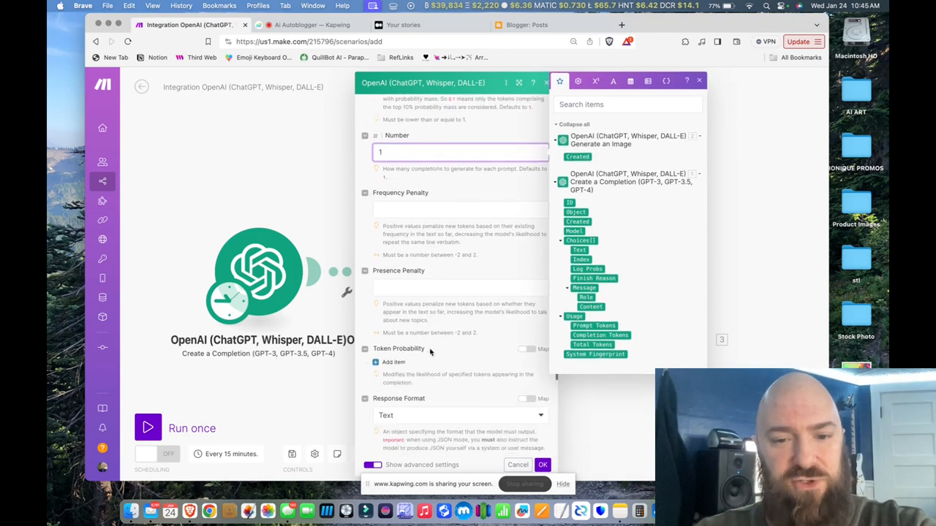
scroll(430, 353, down, 5)
scroll(438, 350, down, 2)
click(494, 334)
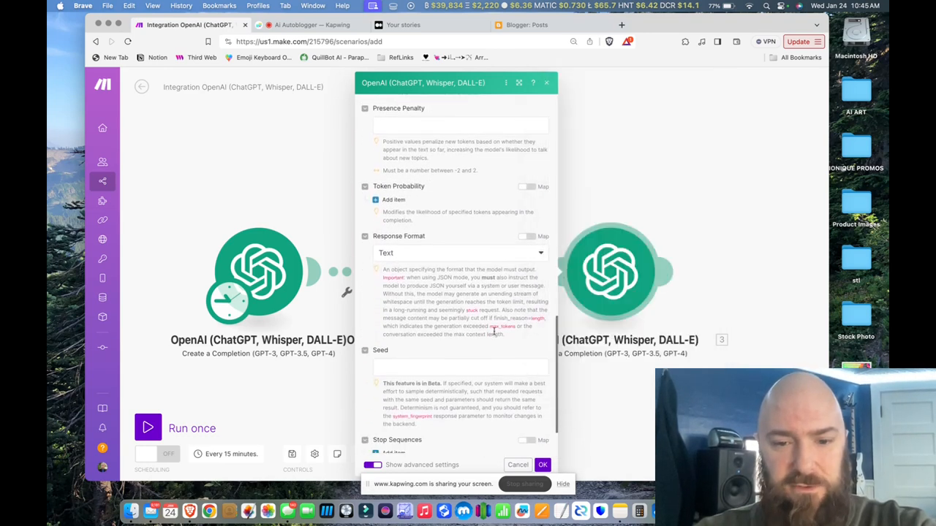
click(543, 465)
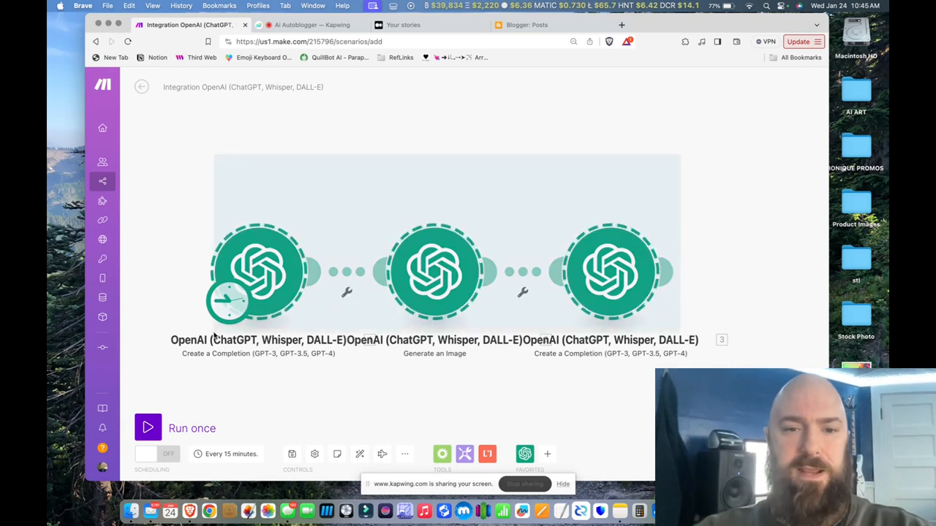
scroll(272, 256, right, 2)
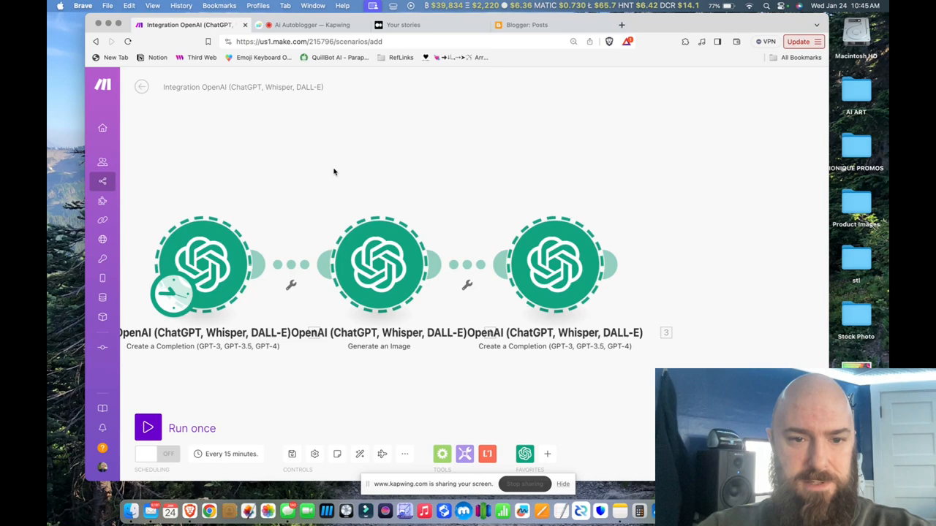
scroll(333, 171, down, 3)
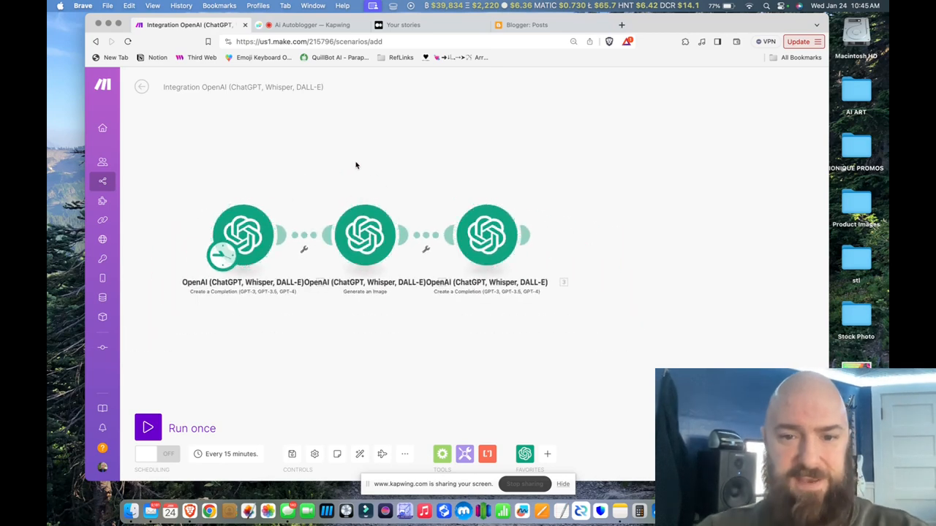
Step: Add a Medium Upload an Image module using the DALL-E generated image file, then begin another module
click(527, 240)
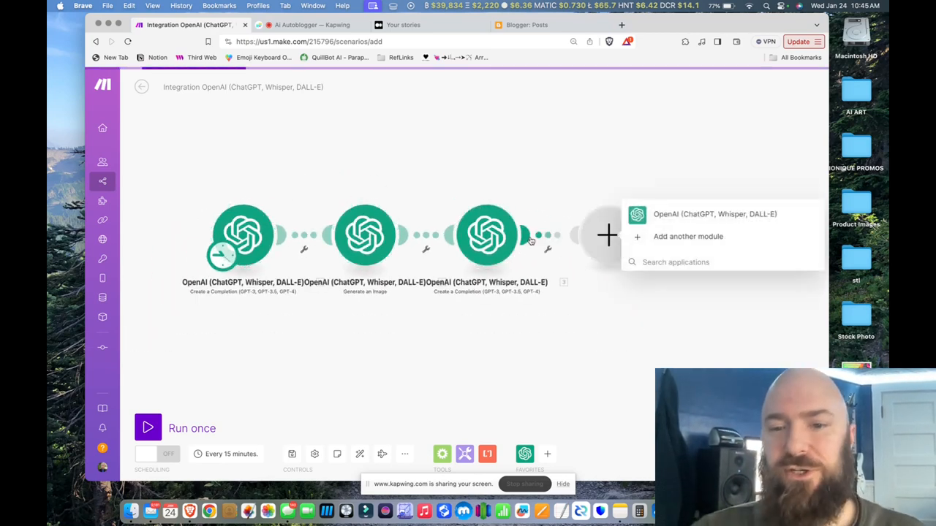
click(647, 261)
text(me)
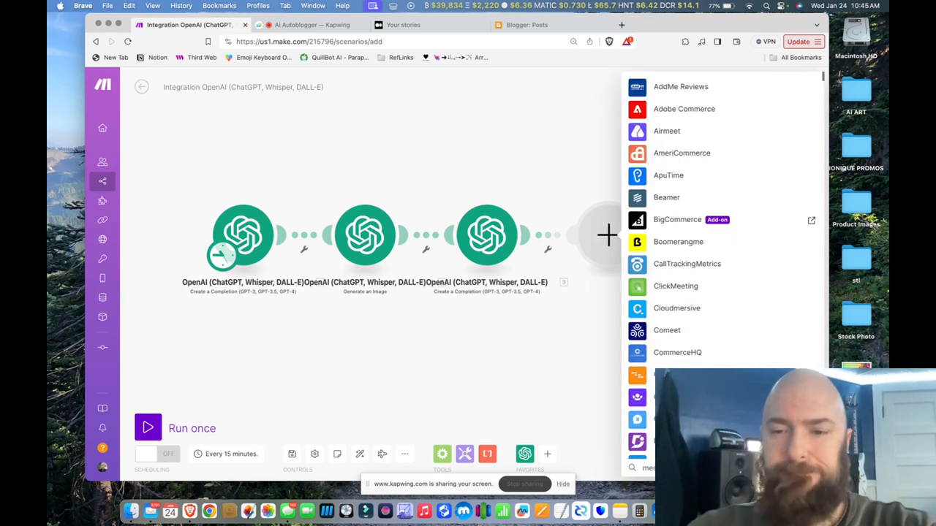
text(ium)
click(667, 216)
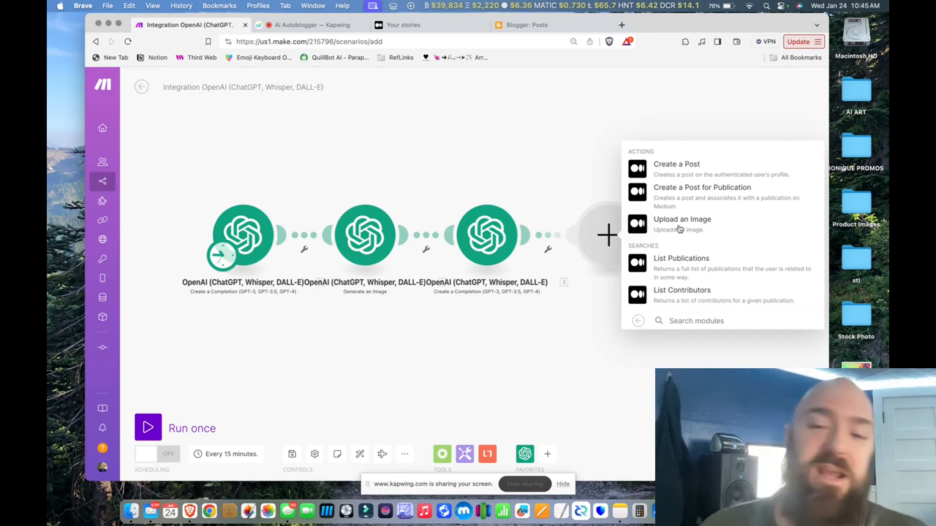
click(679, 225)
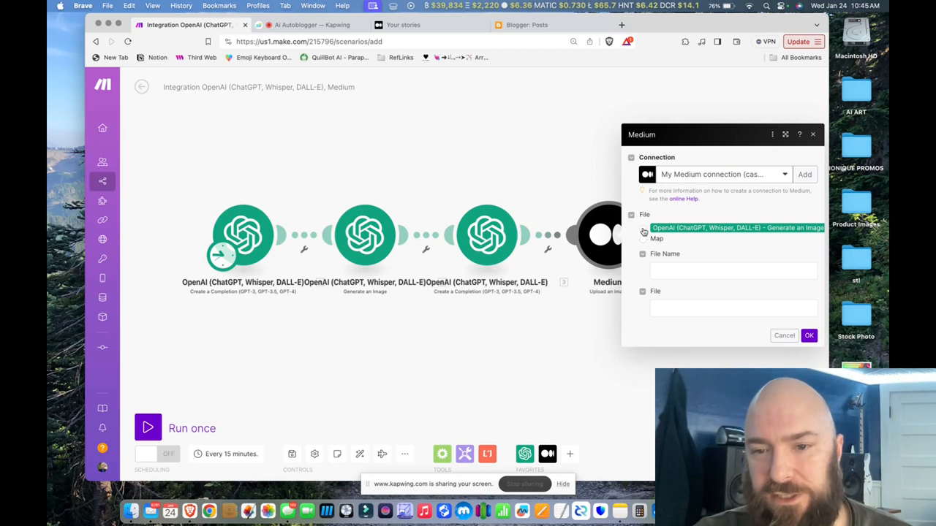
click(643, 232)
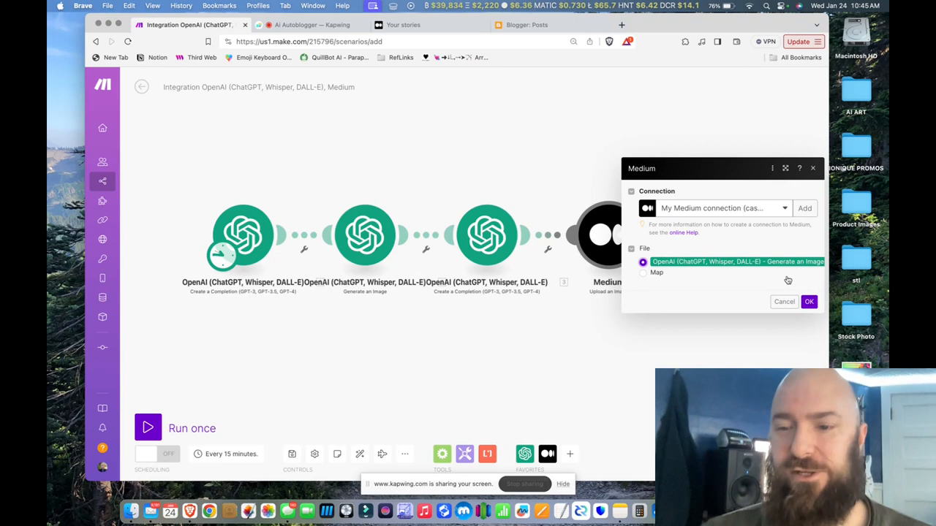
click(810, 302)
click(673, 235)
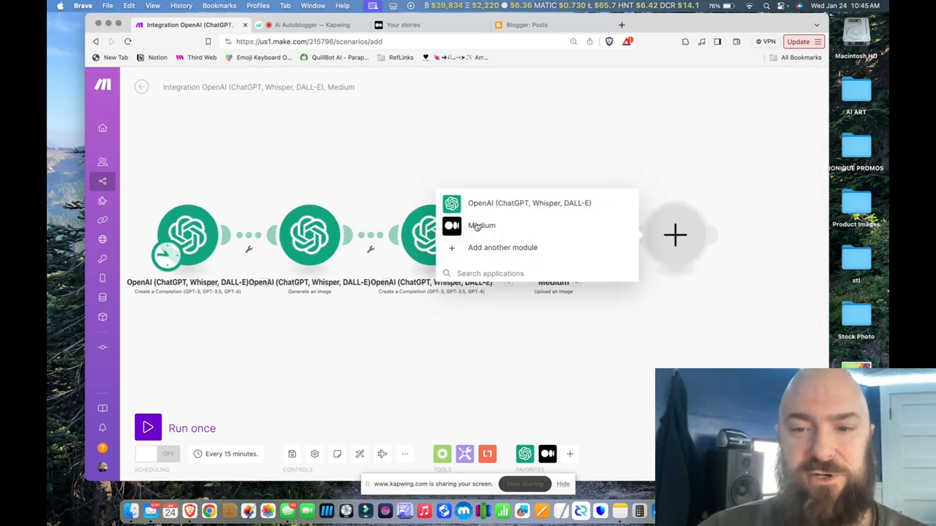
Step: Add a Medium Create a Post module with Title mapped to the first module's Message.Content
click(477, 226)
click(505, 169)
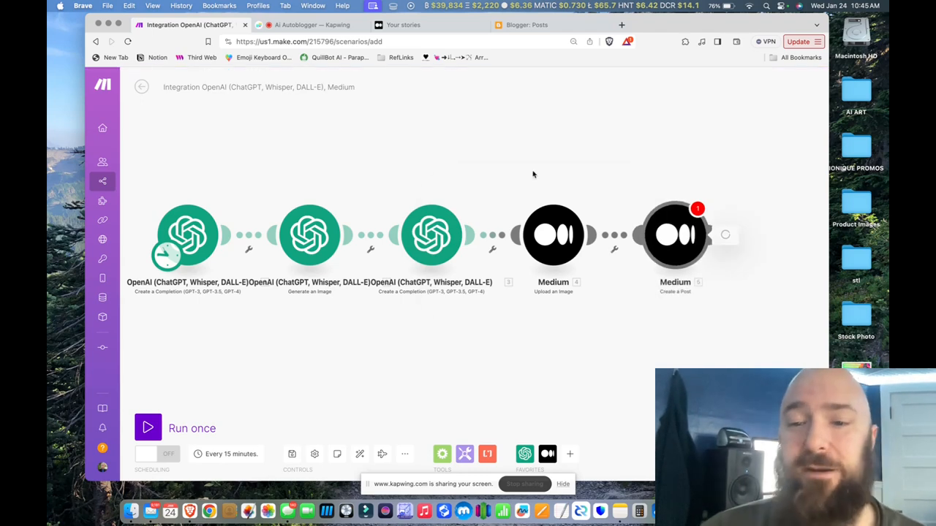
click(471, 176)
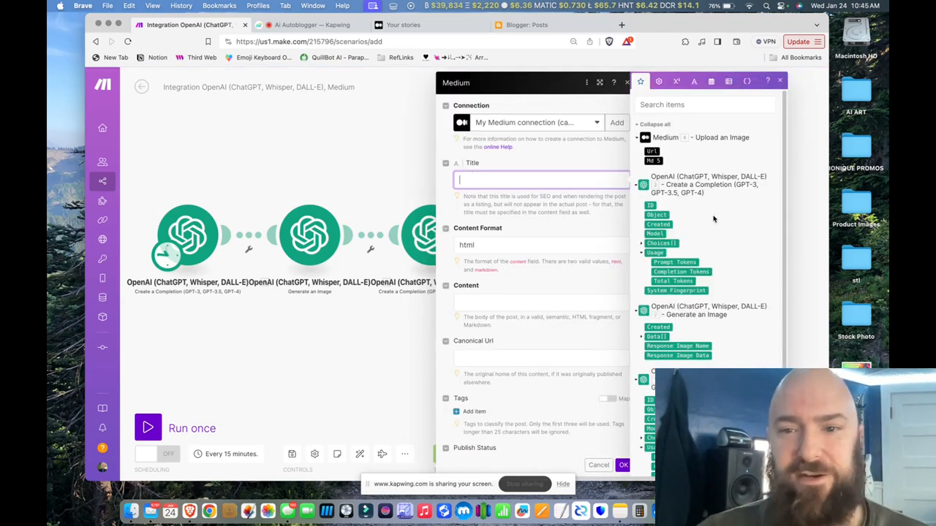
click(642, 243)
click(647, 293)
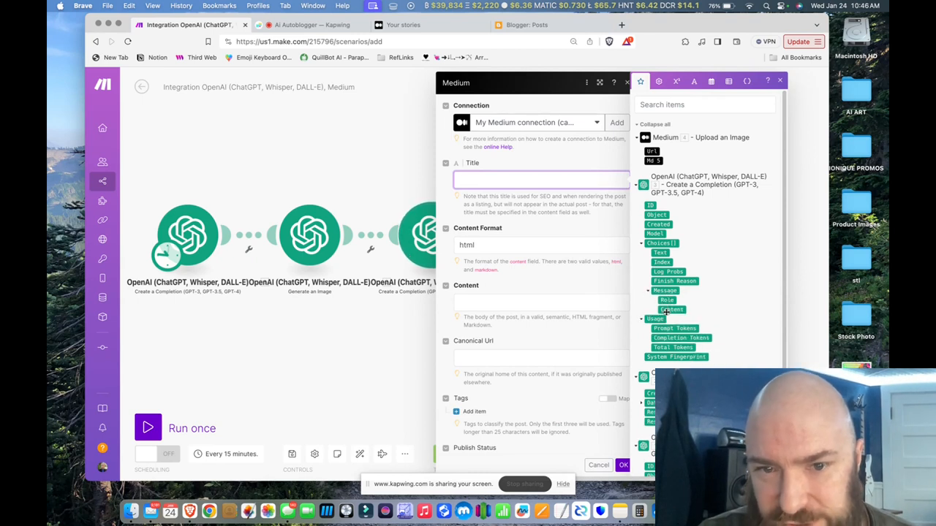
click(672, 309)
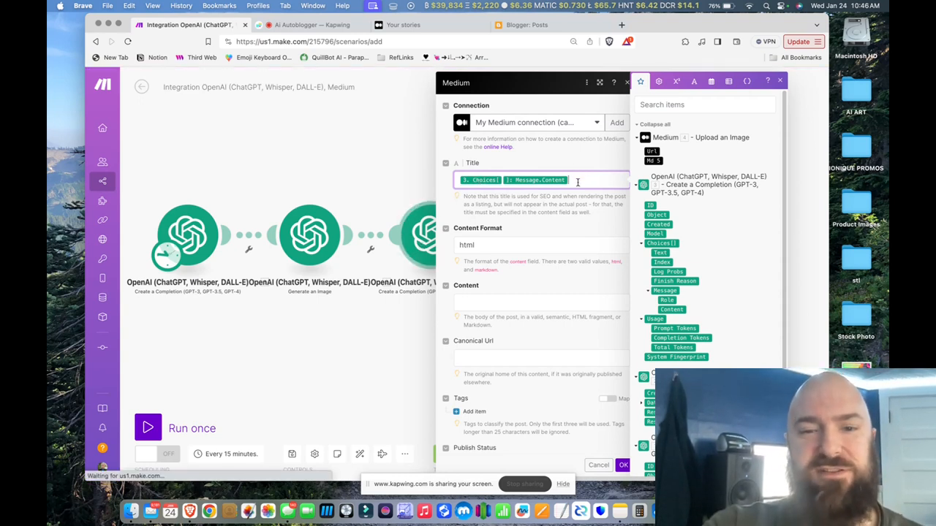
key(BackSpace)
key(BackSpace)
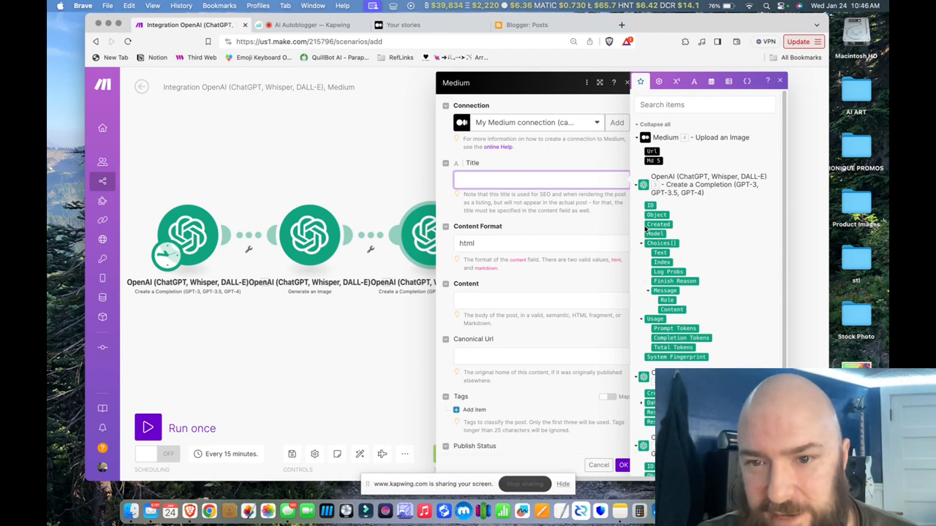
scroll(647, 360, down, 4)
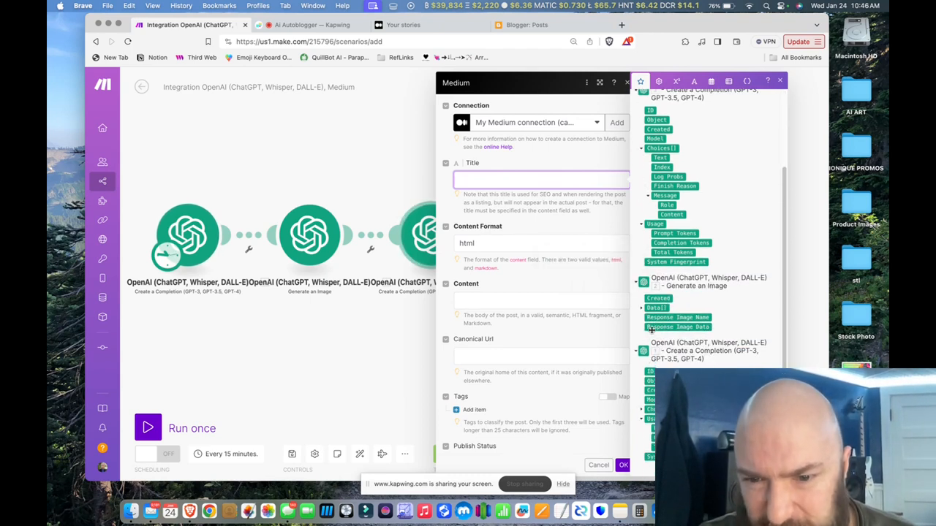
scroll(641, 414, down, 3)
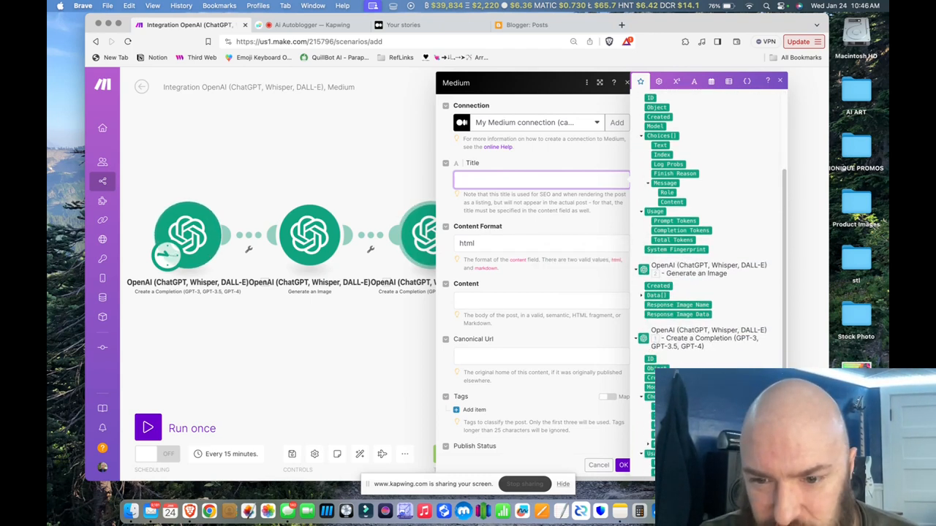
drag(655, 413, 468, 181)
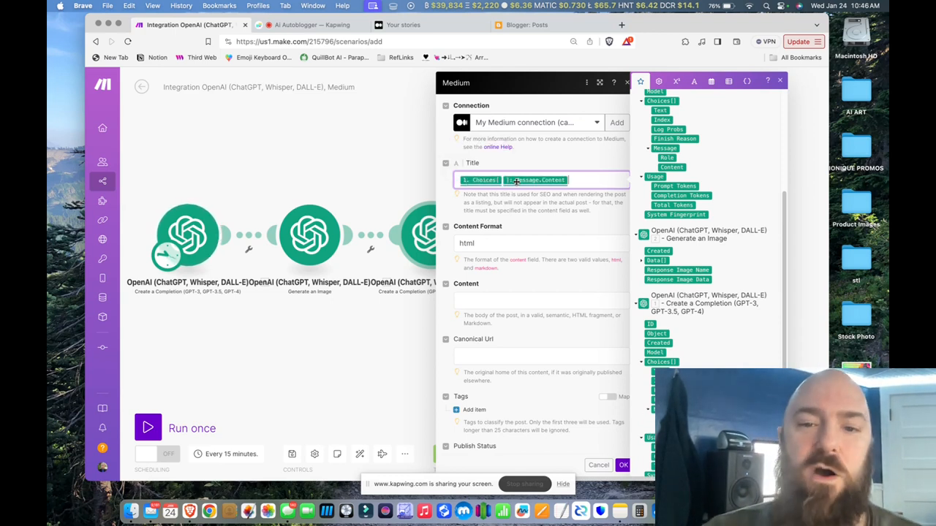
Step: Map the article completion into Content as html and replace the public status with draft
click(479, 295)
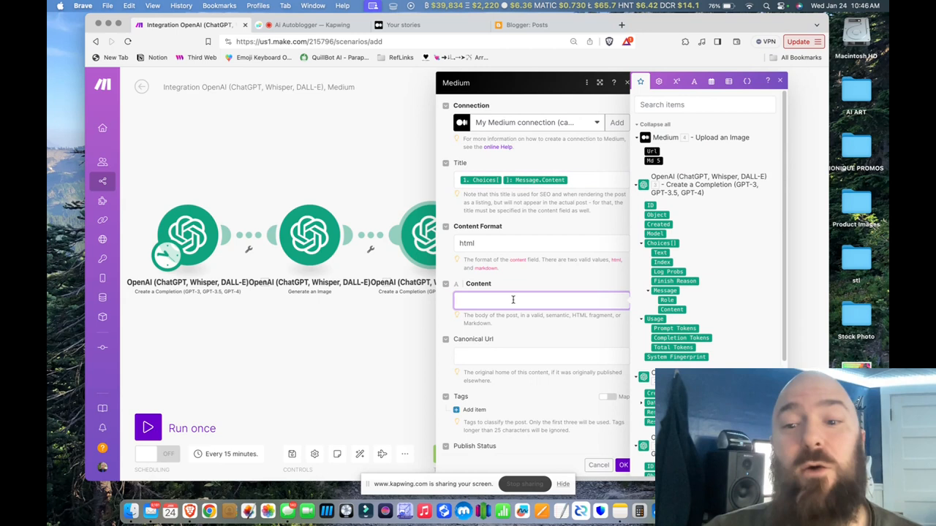
click(671, 310)
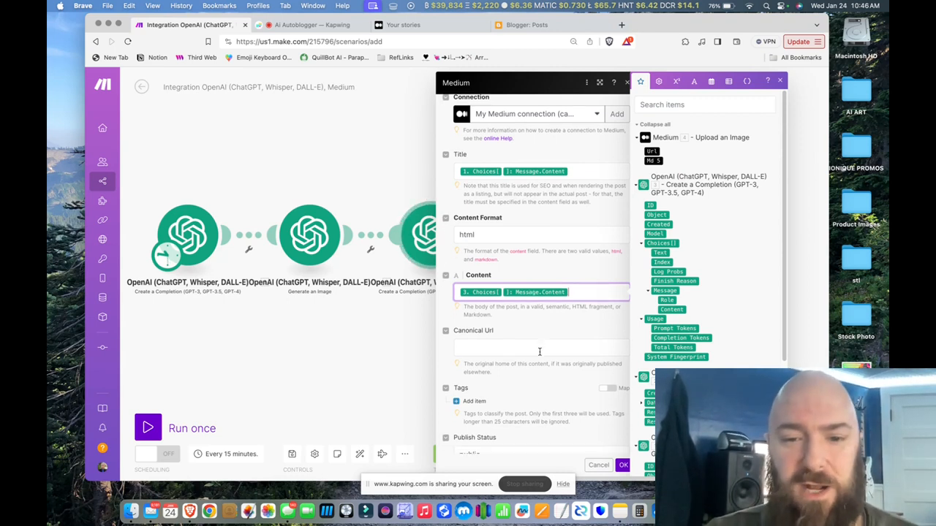
scroll(540, 356, down, 3)
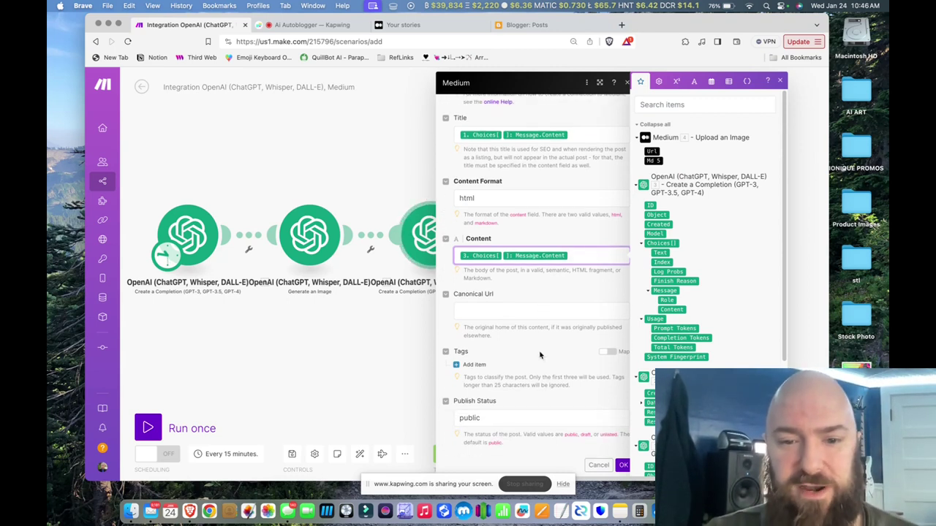
triple_click(508, 418)
text(dra)
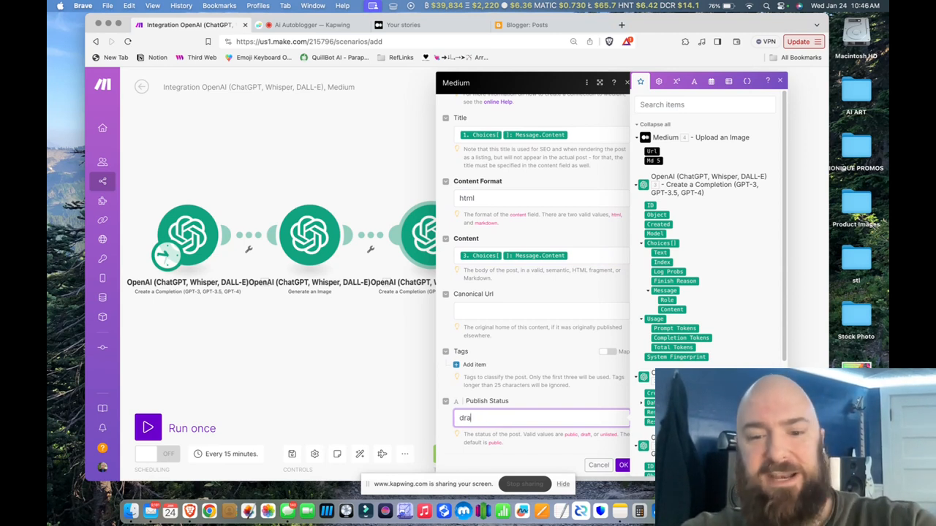
text(ft)
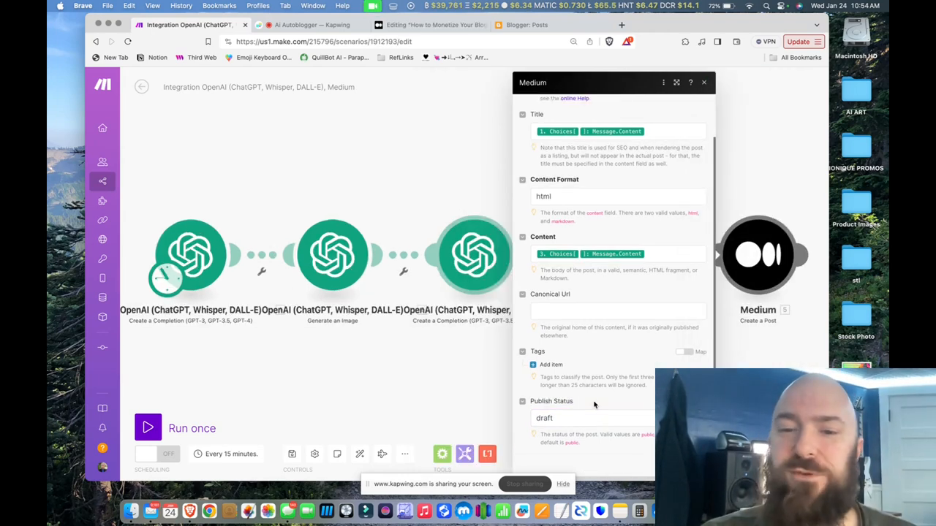
scroll(594, 293, up, 1)
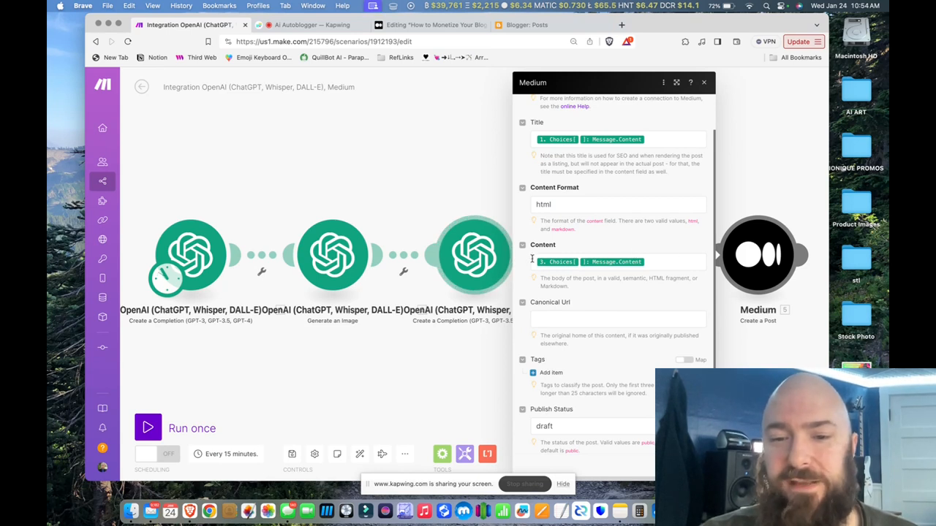
Step: Prefix the Medium post Content with <img src="..." using the uploaded image's 4. url before the article
click(772, 210)
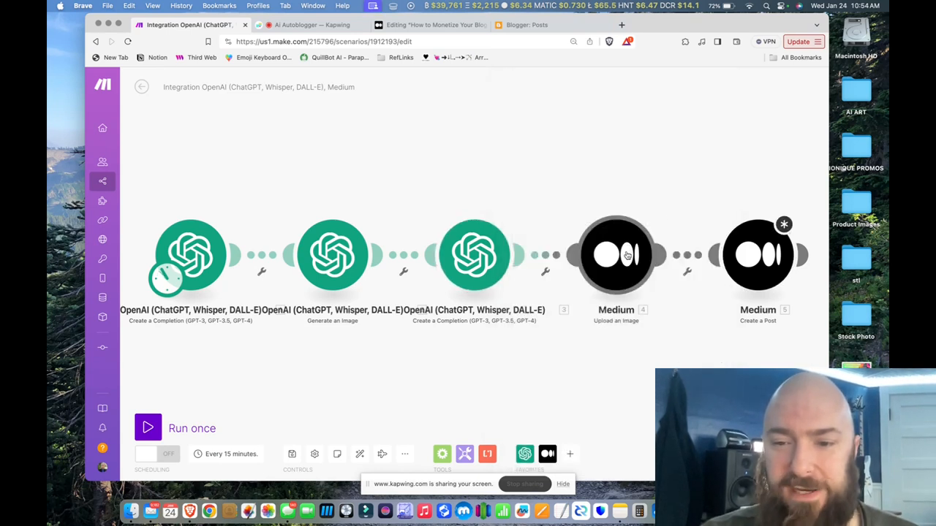
click(760, 256)
click(534, 262)
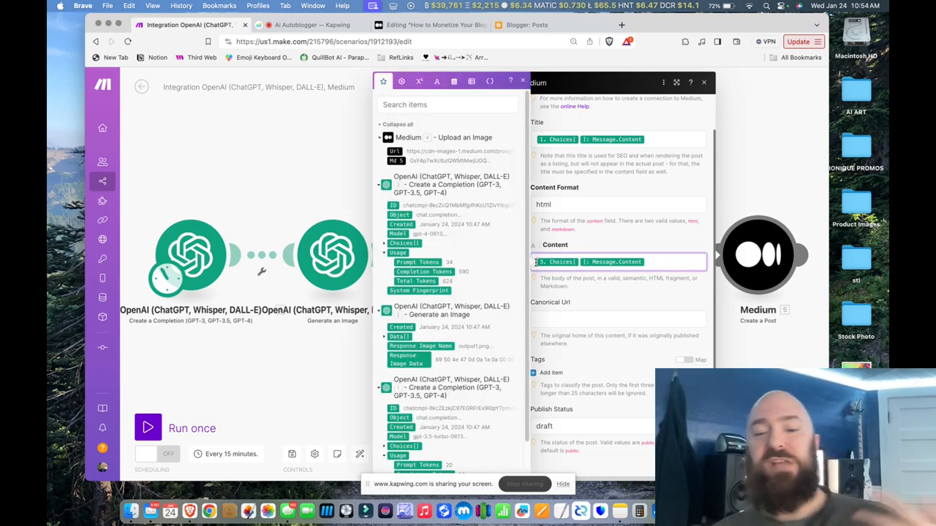
text(<)
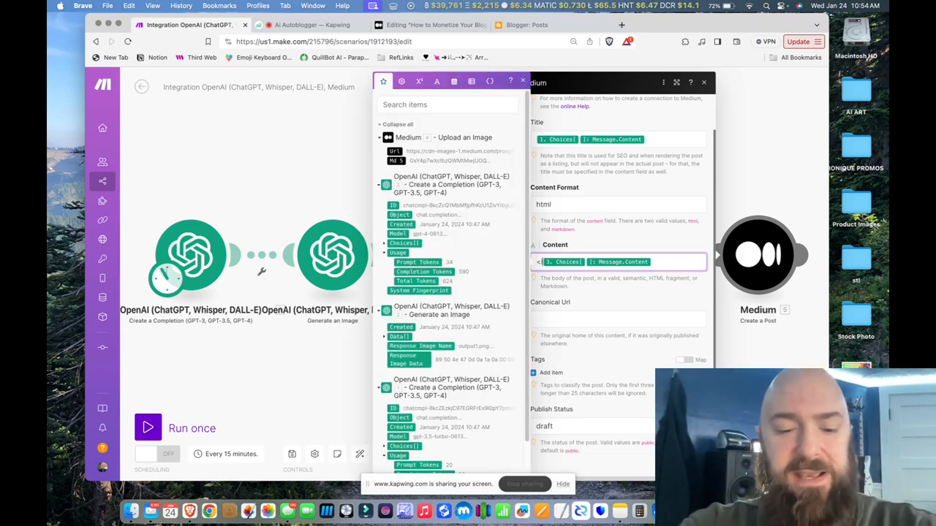
text(img src)
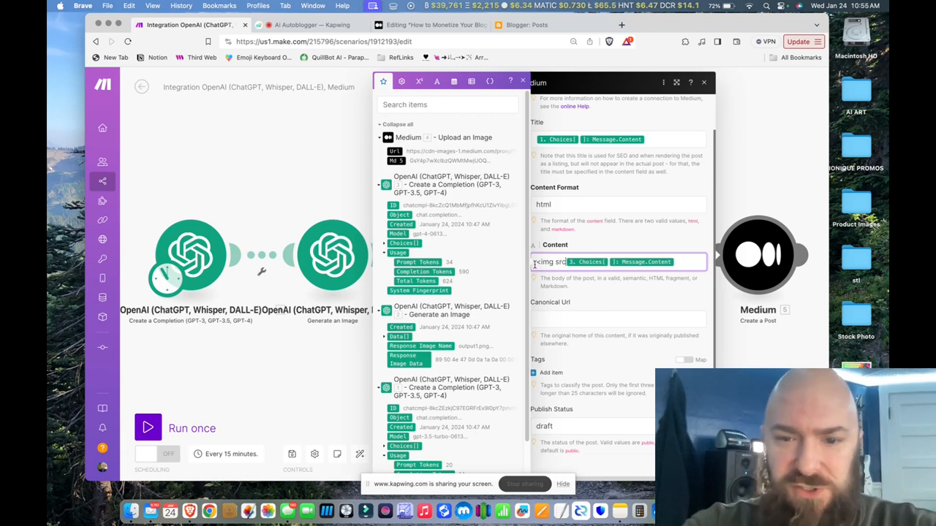
text( = ")
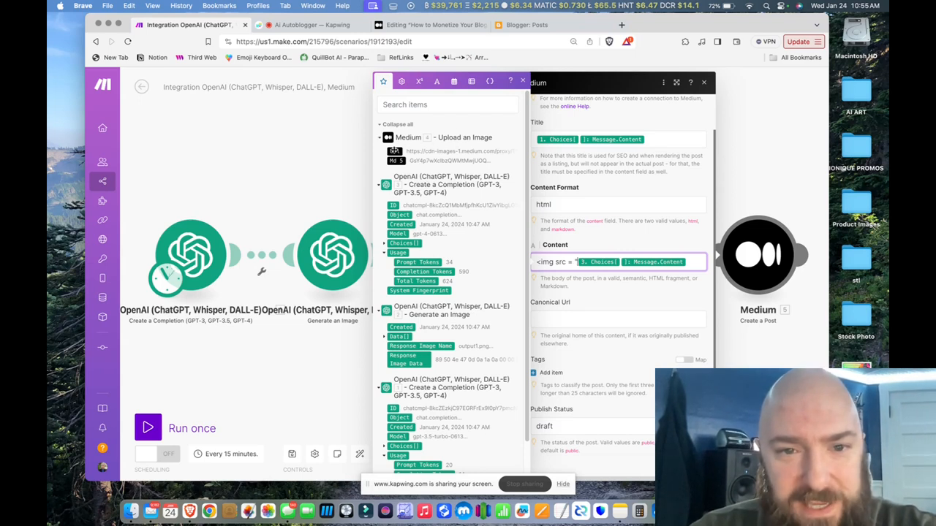
click(395, 150)
text(4.url">)
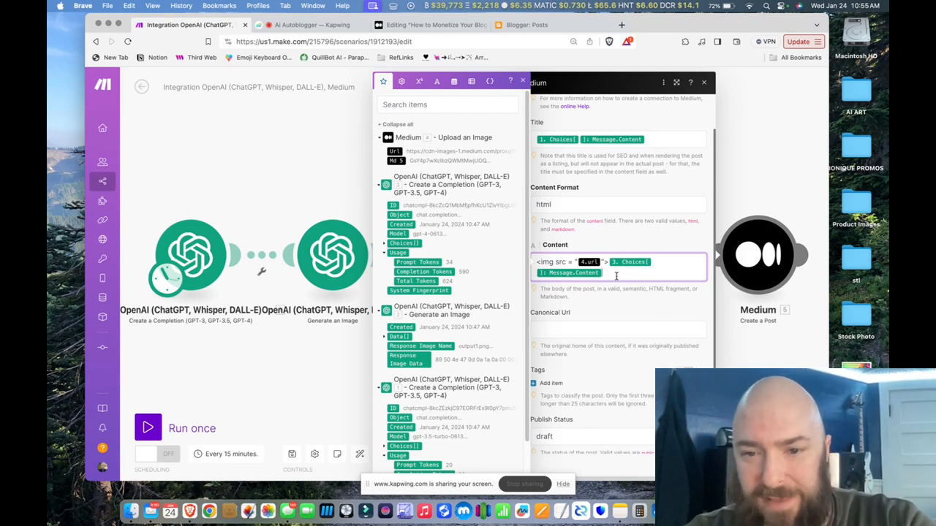
click(630, 340)
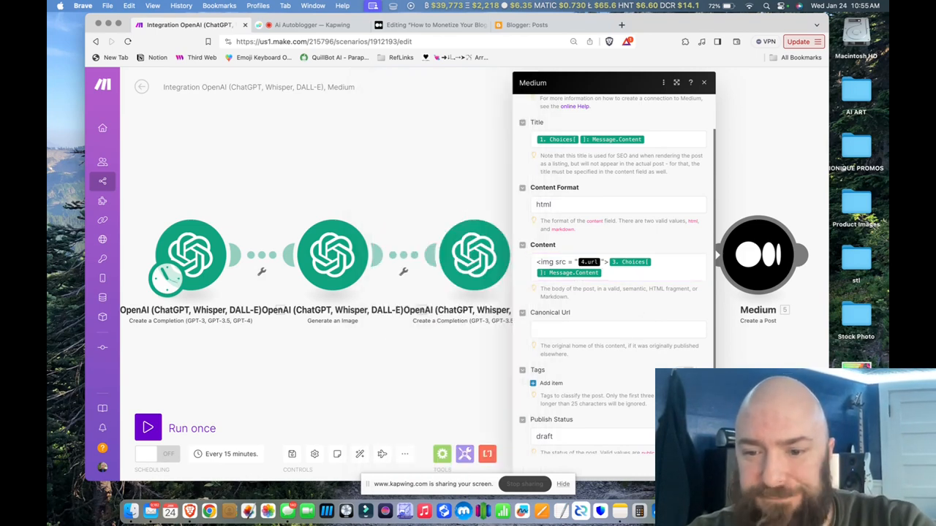
click(692, 406)
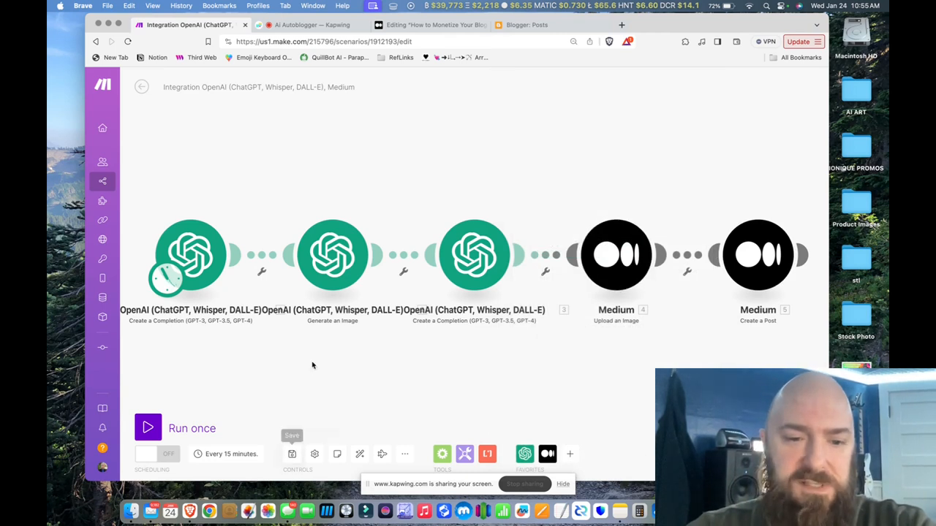
Step: Run the scenario once and inspect the first module's Choices > Message for the generated NFT rentals title
click(149, 429)
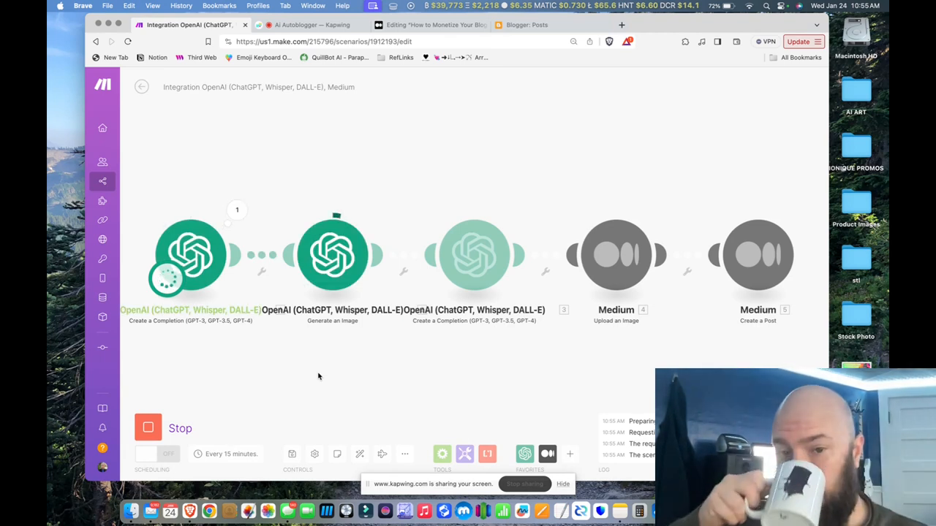
click(237, 210)
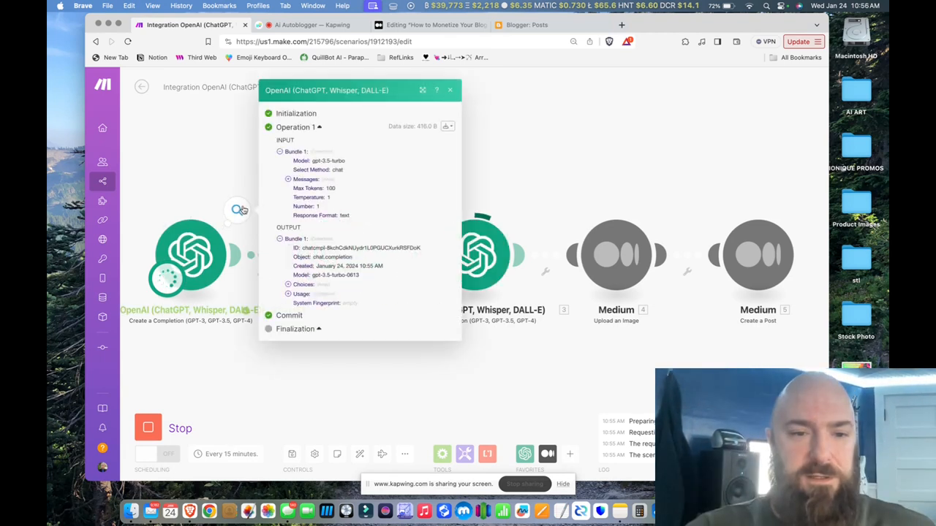
click(288, 284)
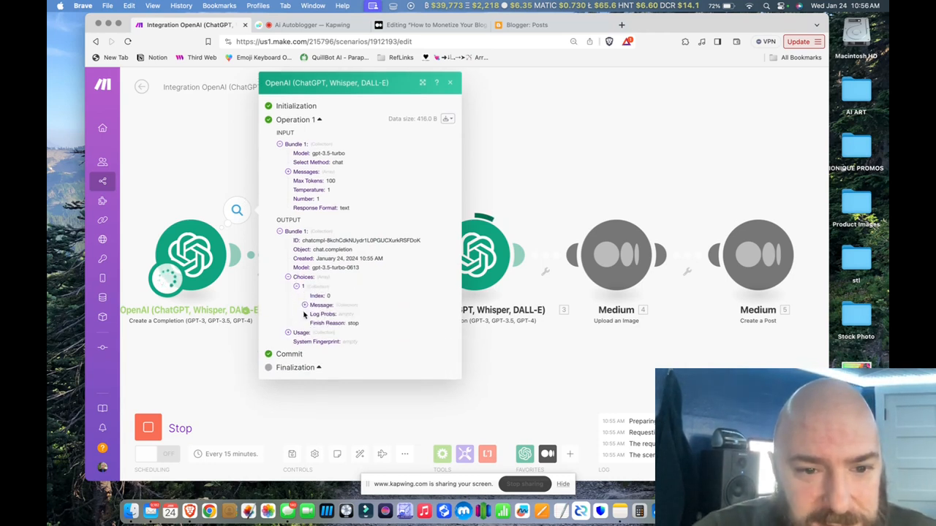
click(305, 305)
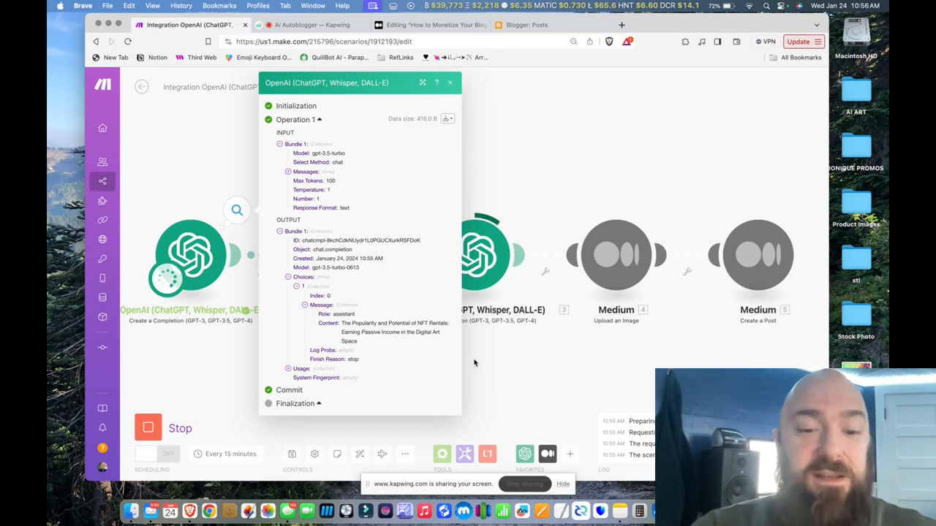
click(495, 362)
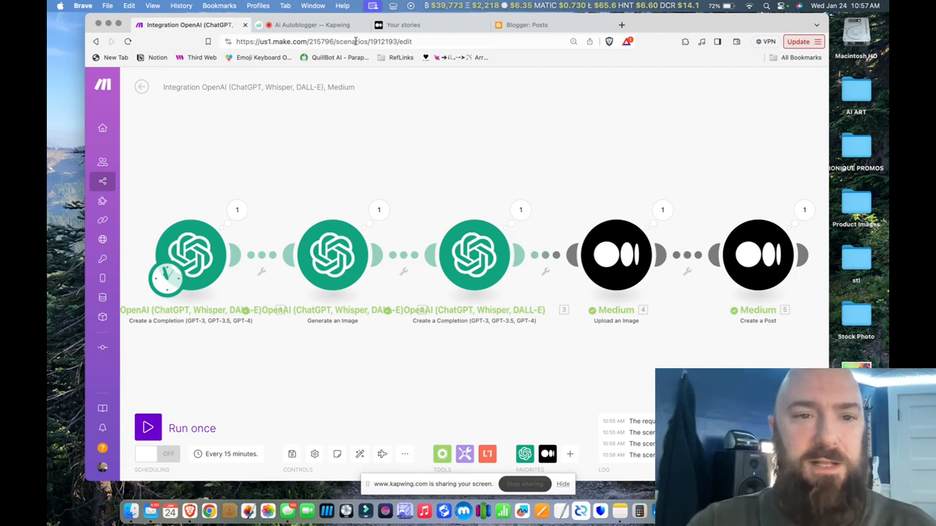
Step: Open the new NFT Rentals draft from Medium's Your stories list
click(409, 25)
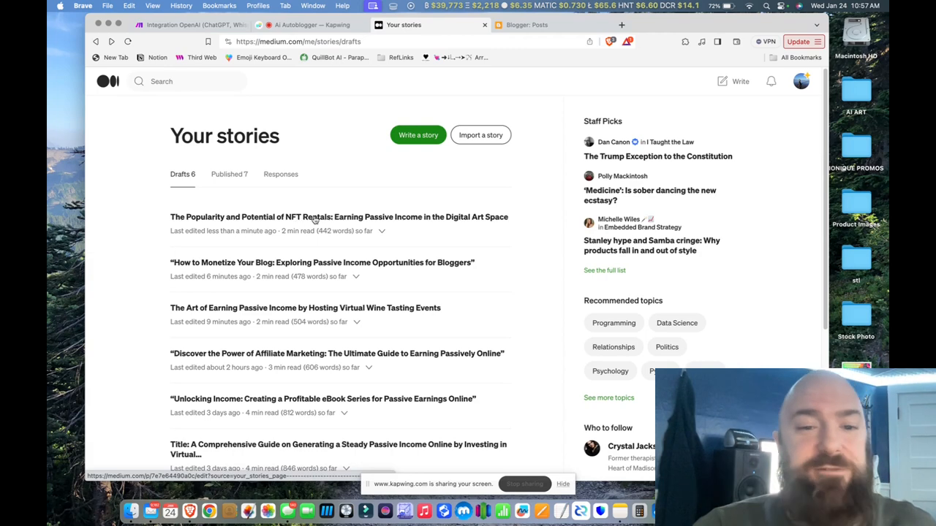
click(363, 218)
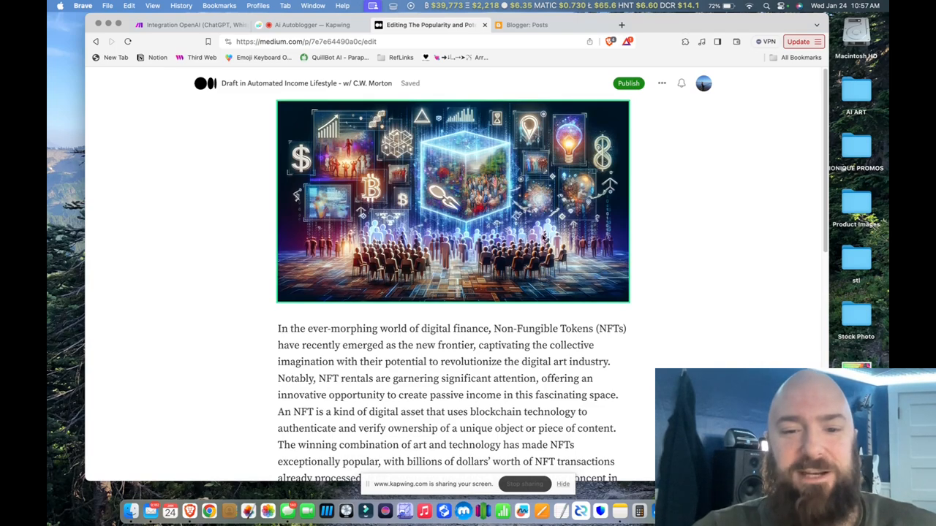
scroll(543, 232, down, 10)
scroll(543, 233, down, 5)
scroll(543, 232, up, 12)
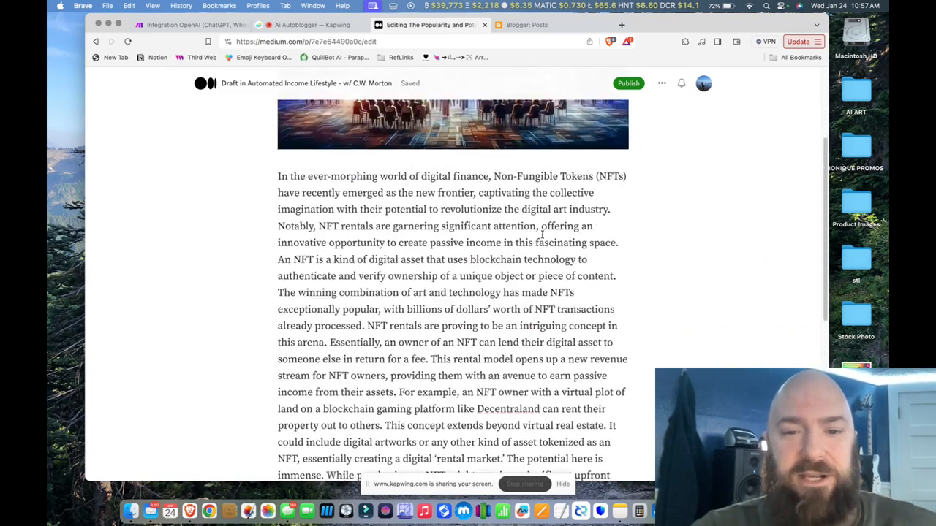
scroll(542, 232, up, 2)
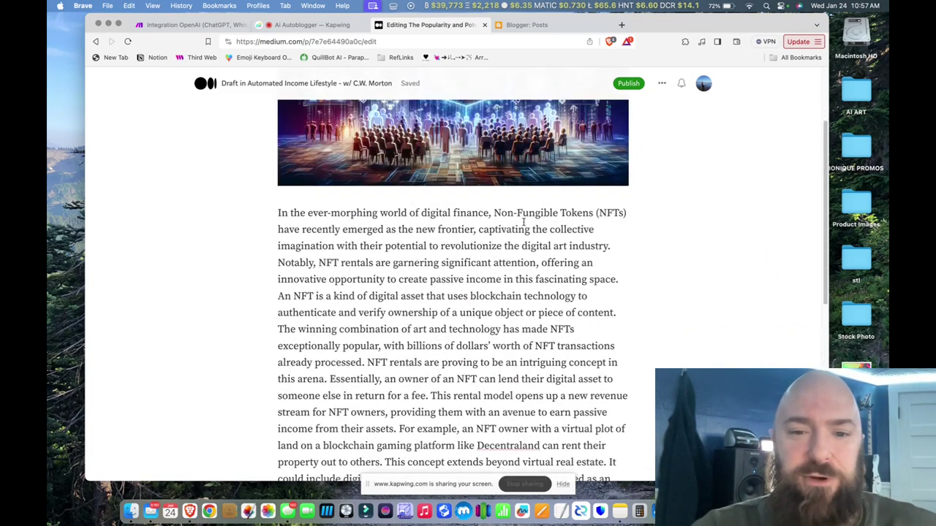
Step: Break the opening text into paragraphs after 'industry.' and before 'The winning combination'
click(613, 246)
key(Return)
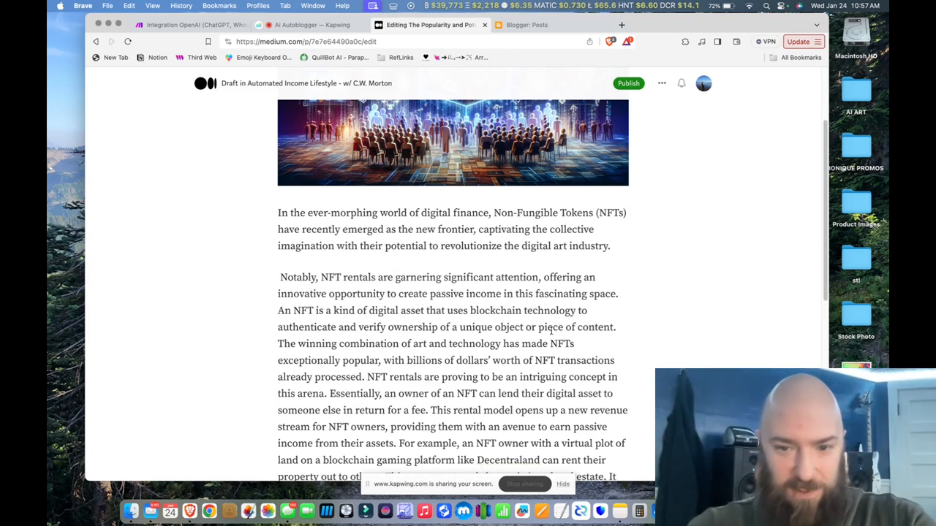
click(278, 344)
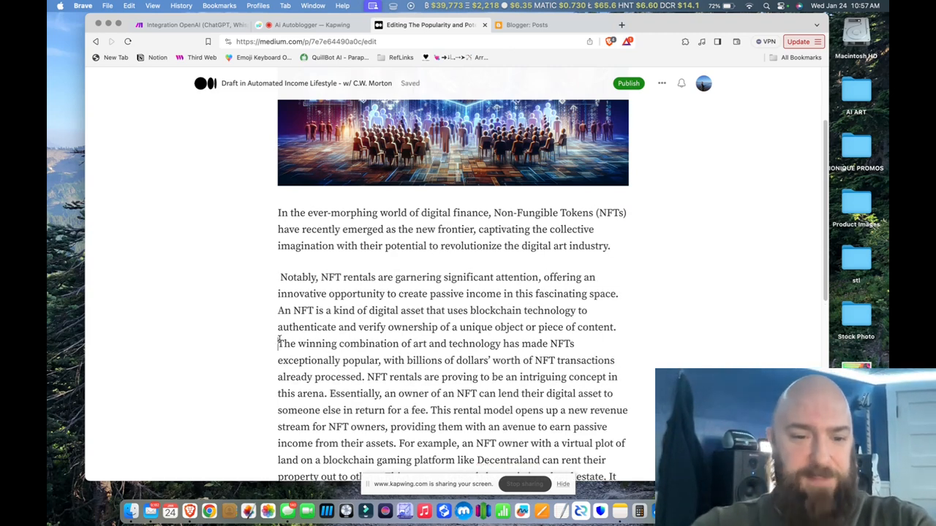
key(Return)
scroll(425, 289, up, 3)
scroll(425, 290, up, 1)
click(436, 293)
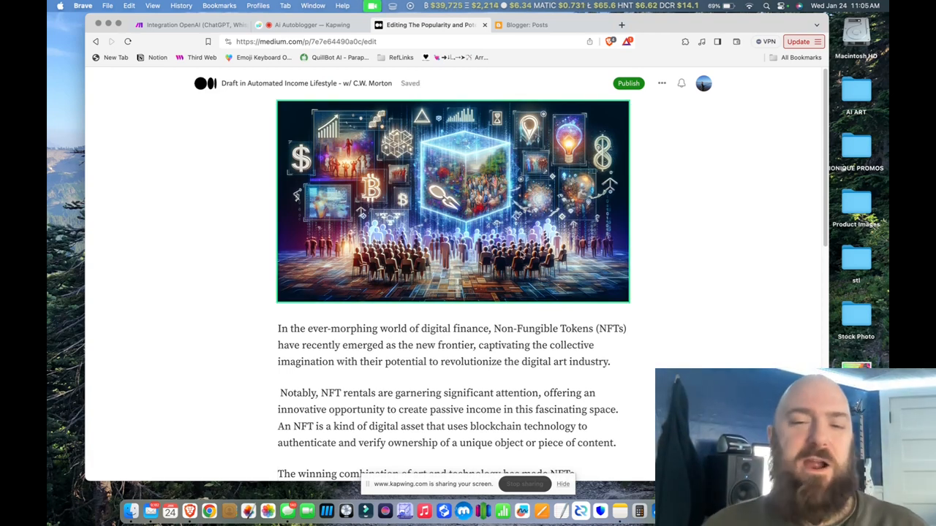
Step: Deselect the header image and return to the Medium AI Autoblogger scenario in Make
click(549, 407)
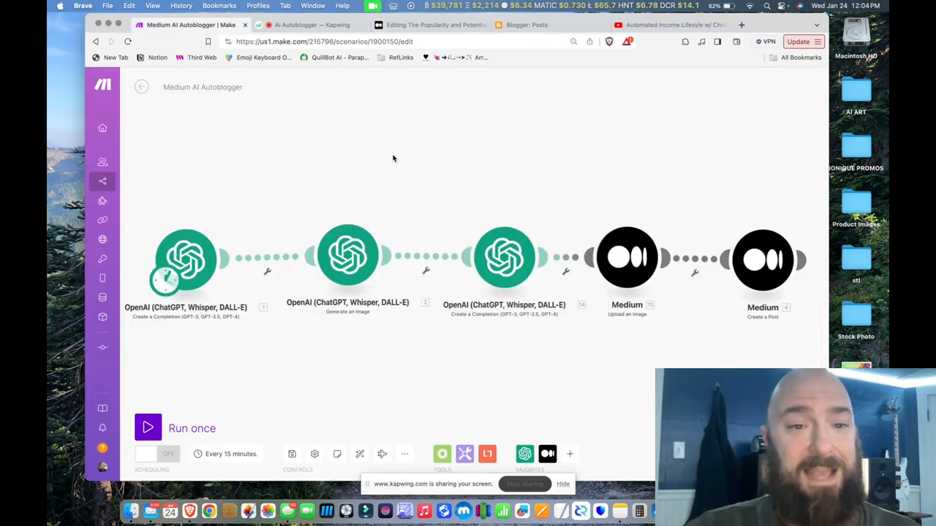
Step: Schedule the scenario to run every day at 8:00 AM
click(224, 455)
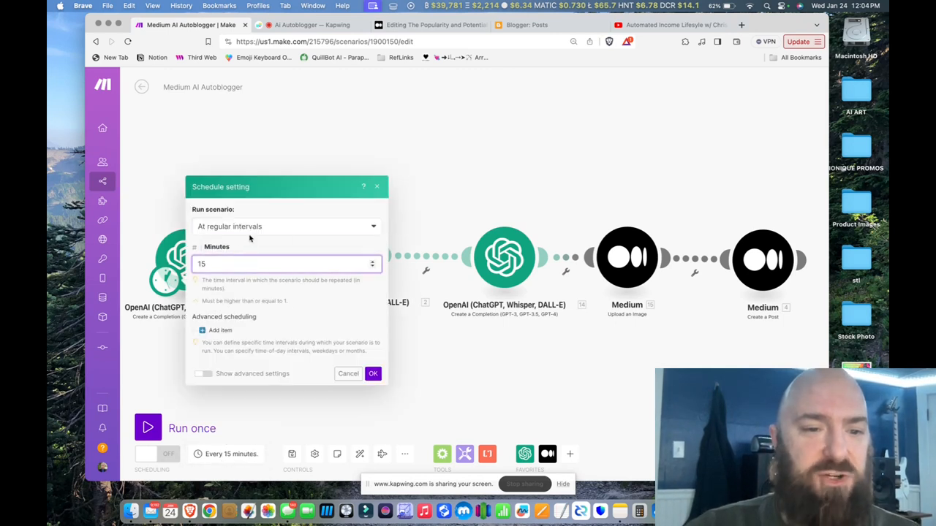
click(252, 228)
click(219, 273)
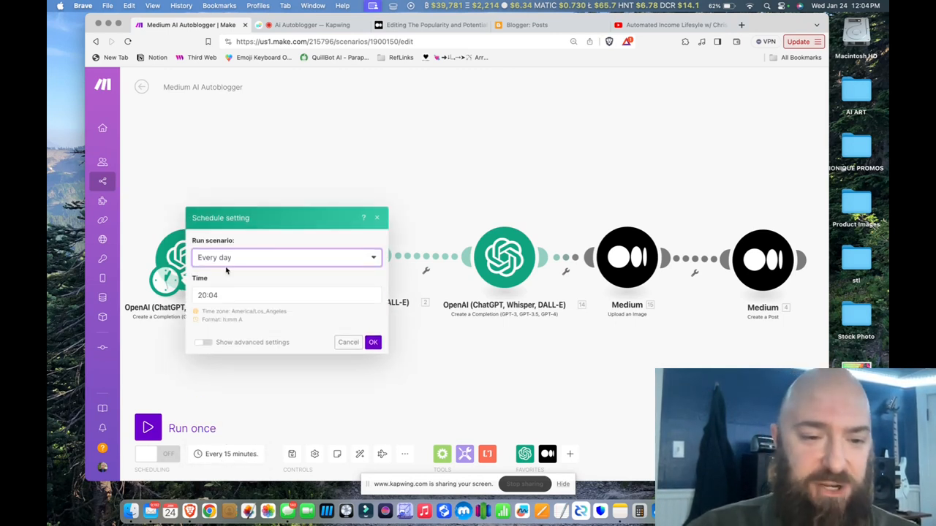
click(227, 295)
key(ctrl+a)
text(0)
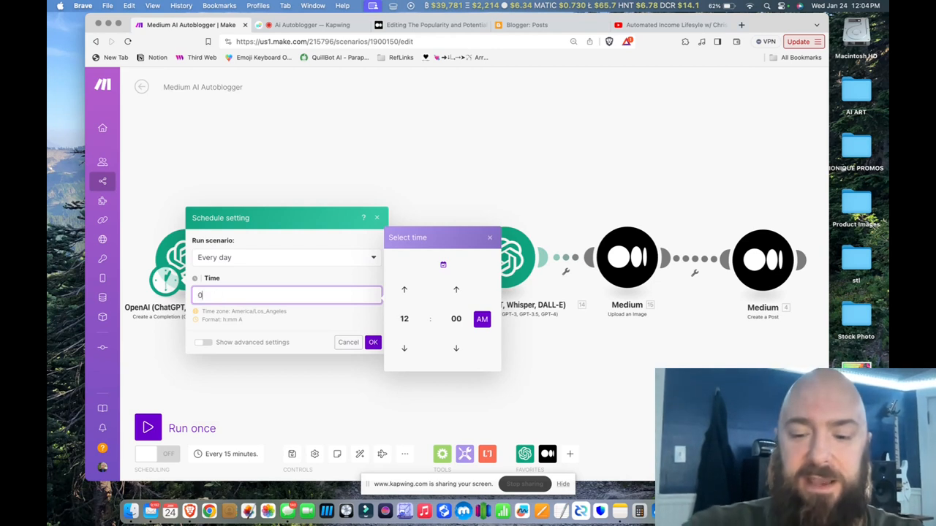
text(:)
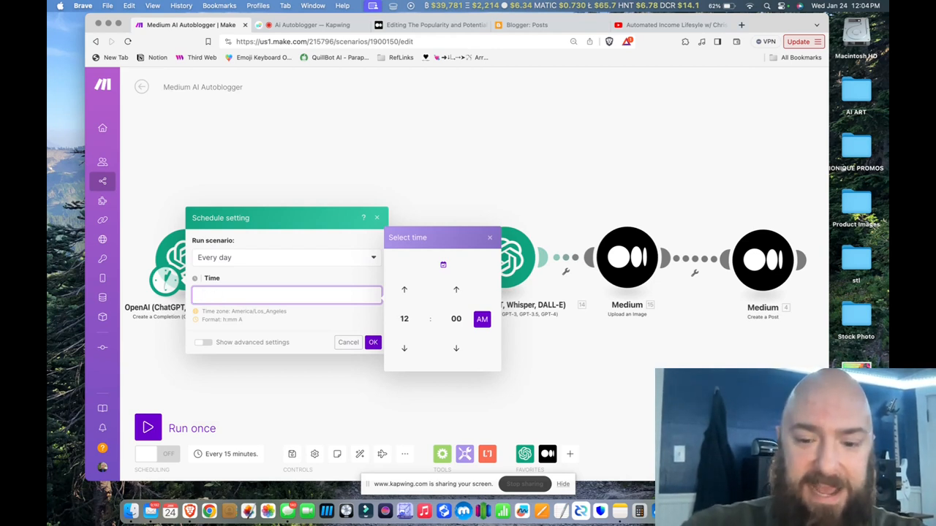
text(8)
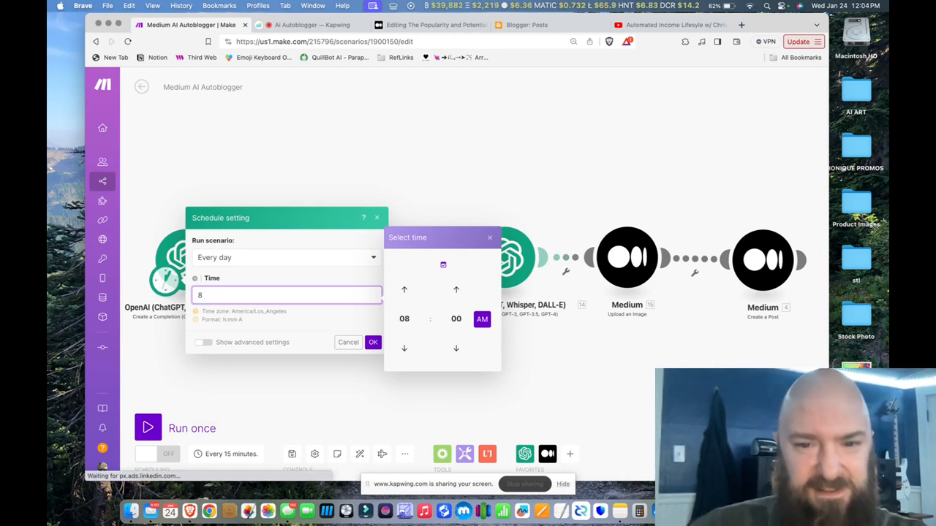
click(373, 342)
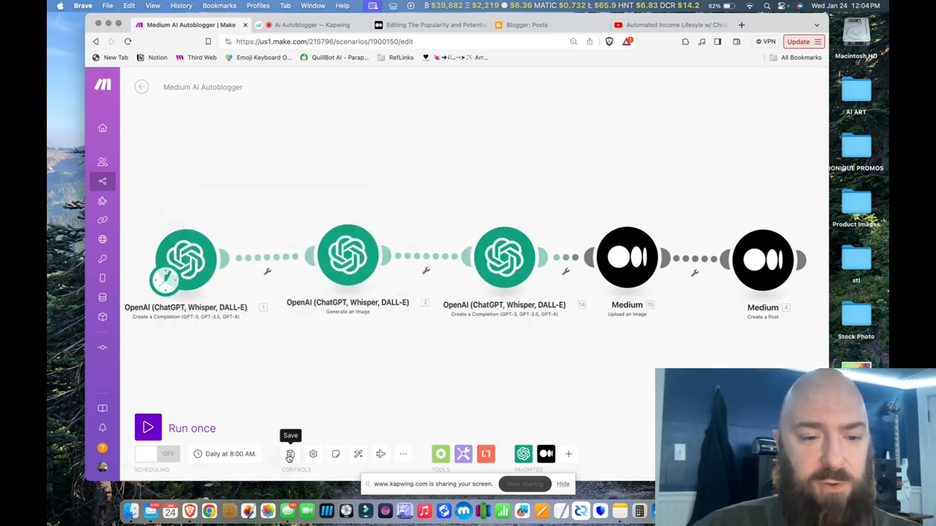
Step: Switch scheduling ON and save the scenario
click(158, 454)
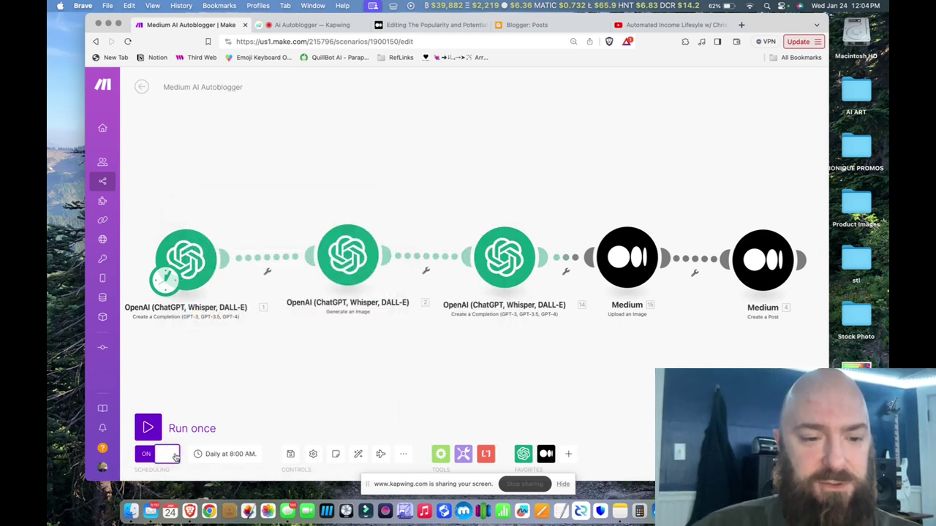
click(292, 455)
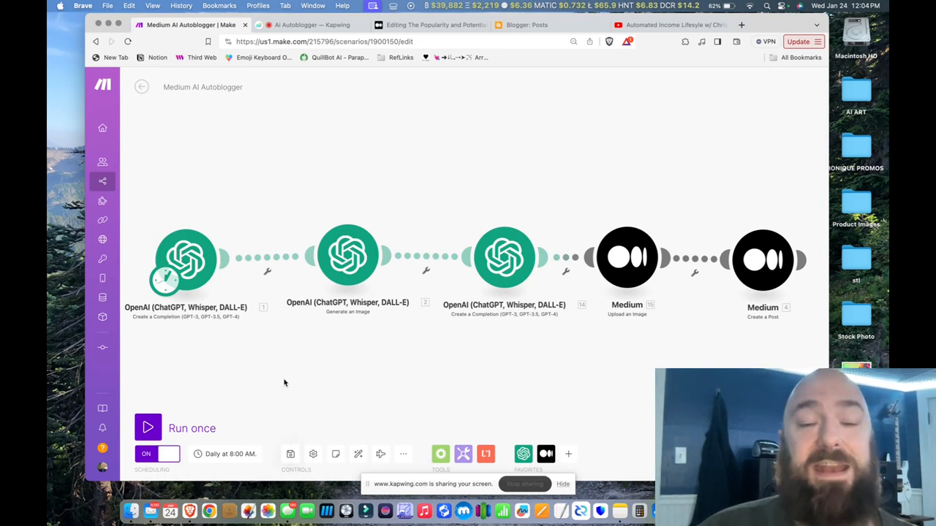